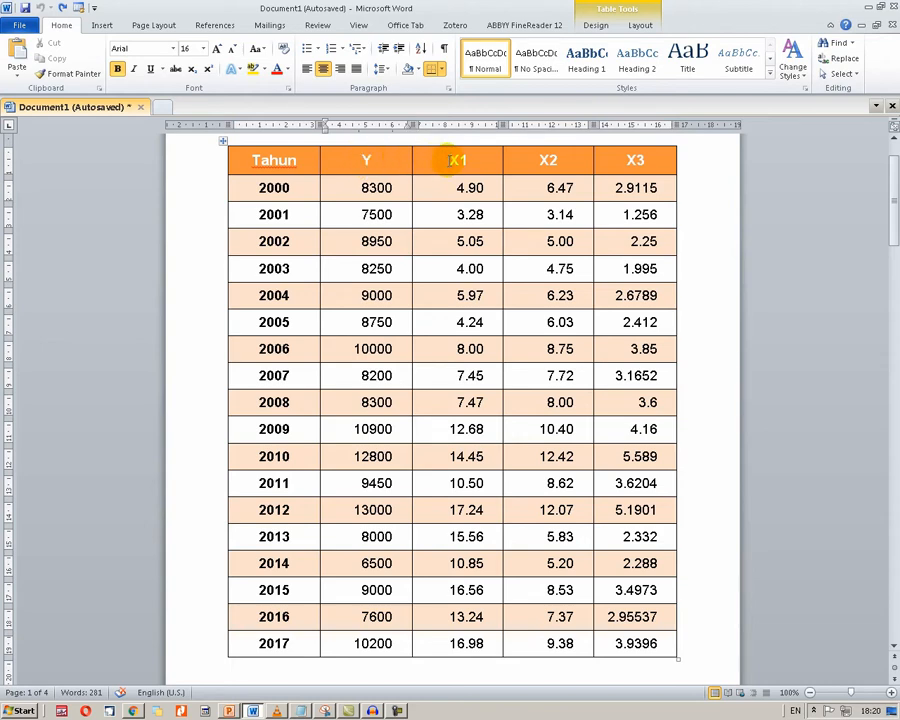
left_click(414, 162)
left_click(524, 164)
left_click(615, 162)
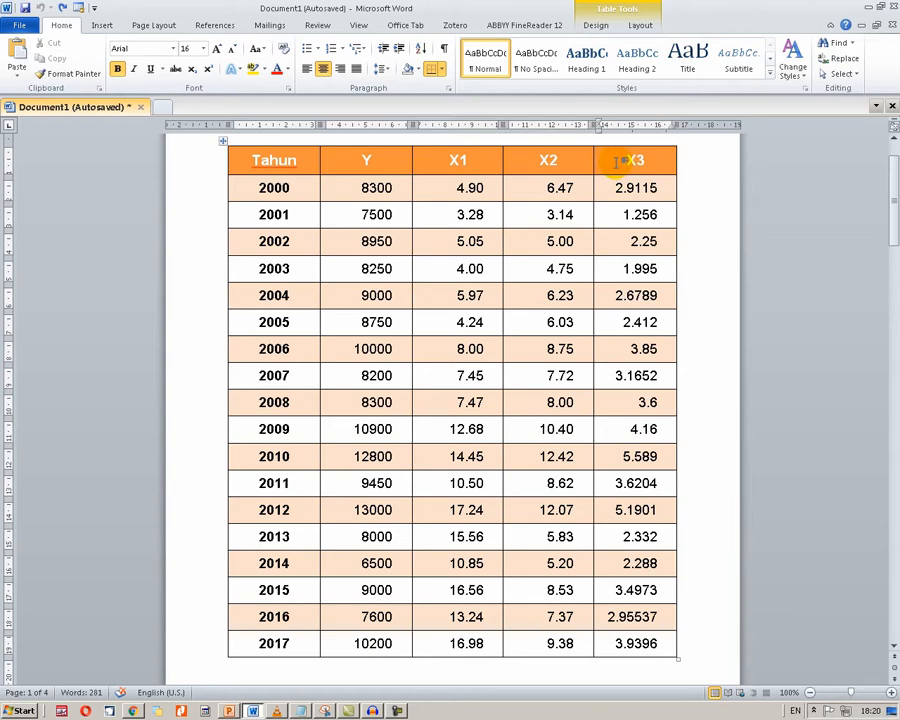
left_click(309, 186)
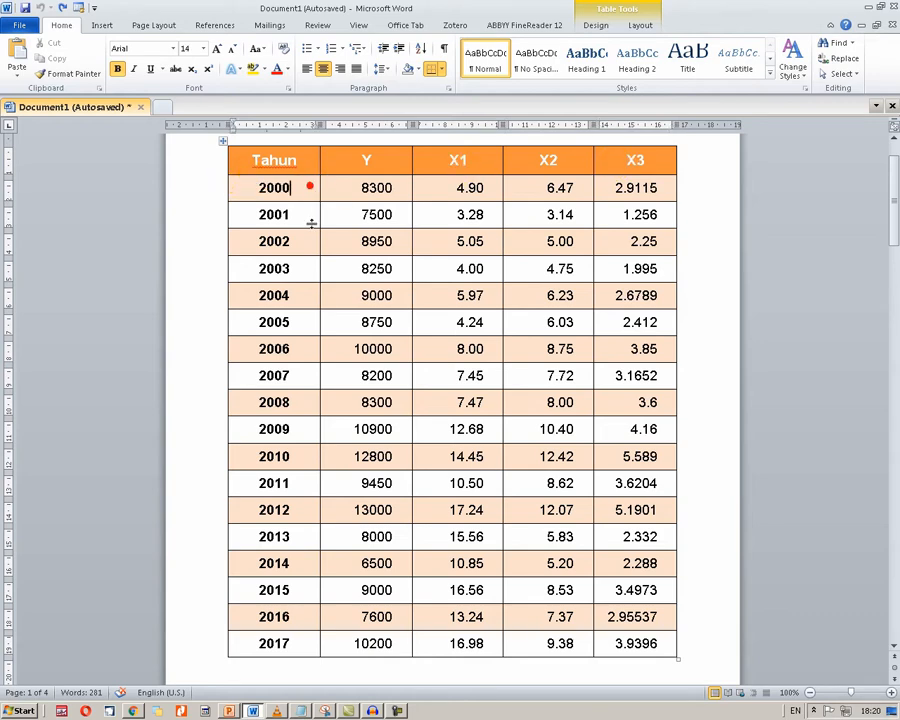
left_click(298, 643)
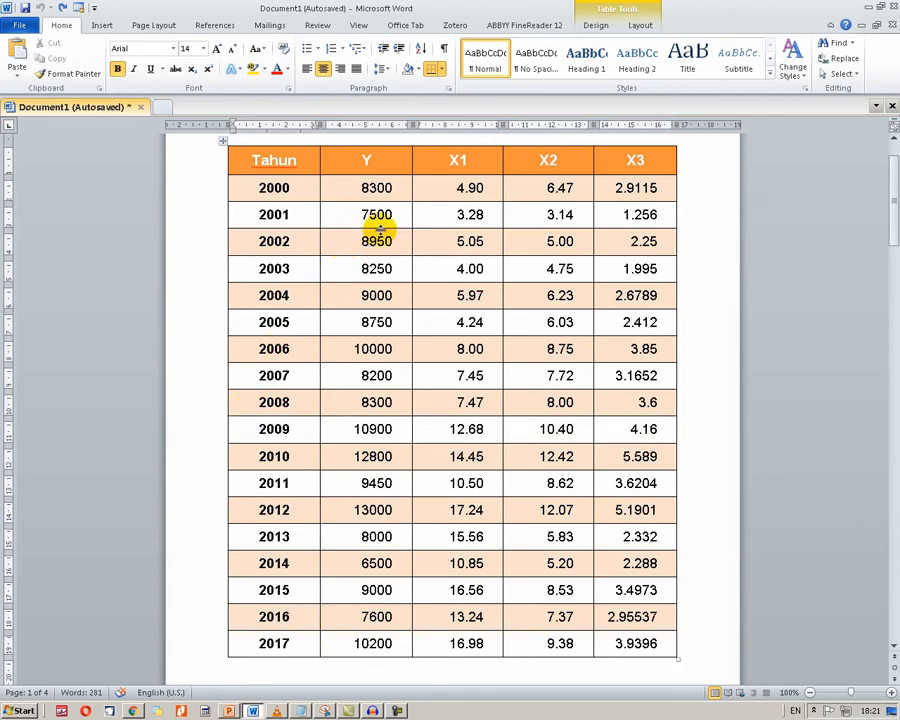
Copy the Y, X1, X2 and X3 columns of the table, including their header cells.
left_click(368, 143)
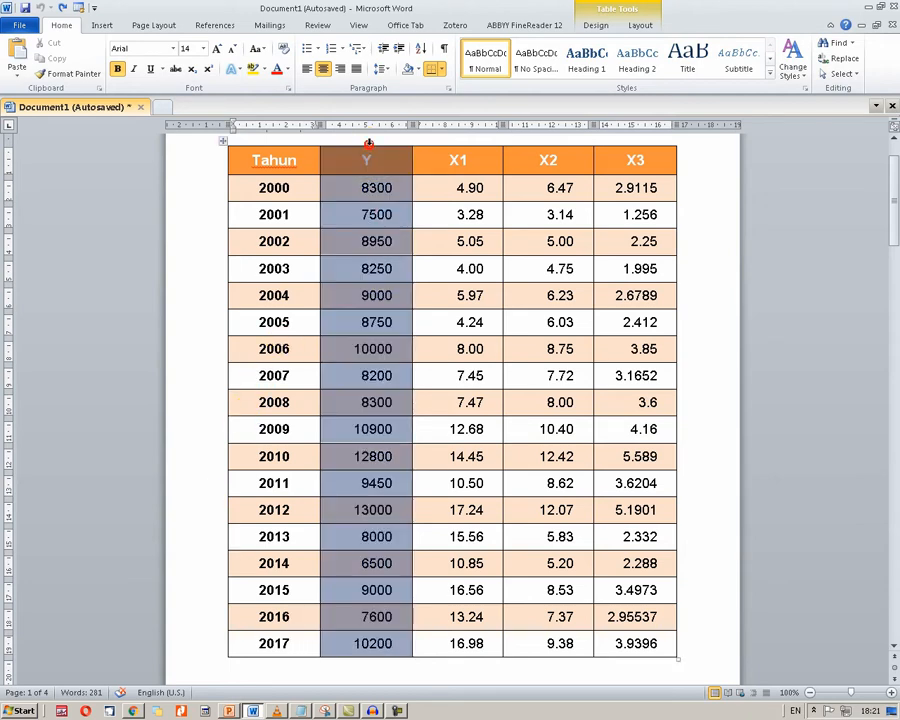
left_click_drag(368, 143, 617, 199)
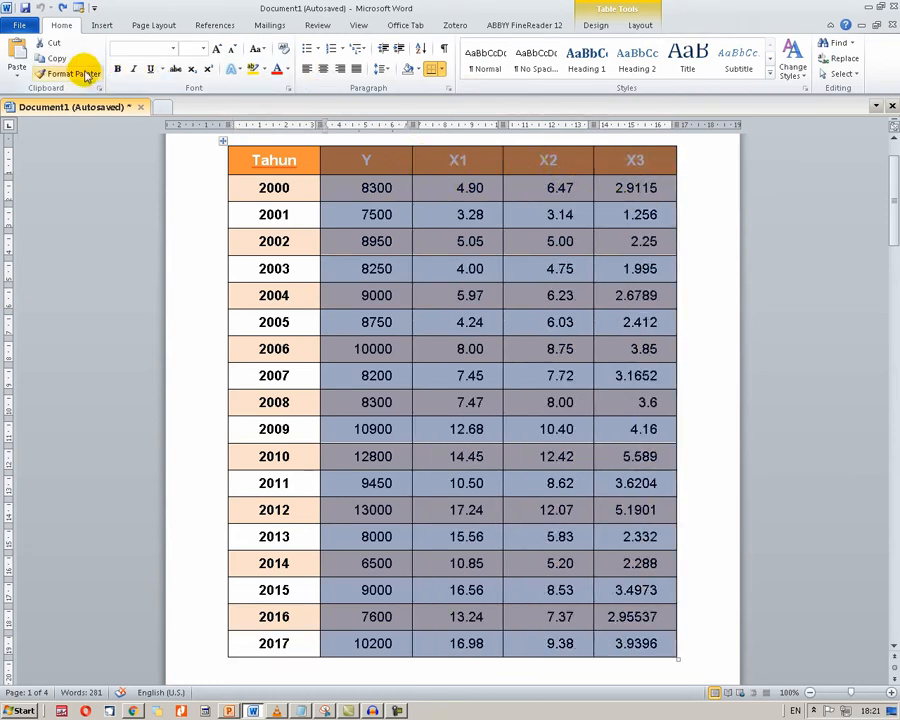
left_click(57, 59)
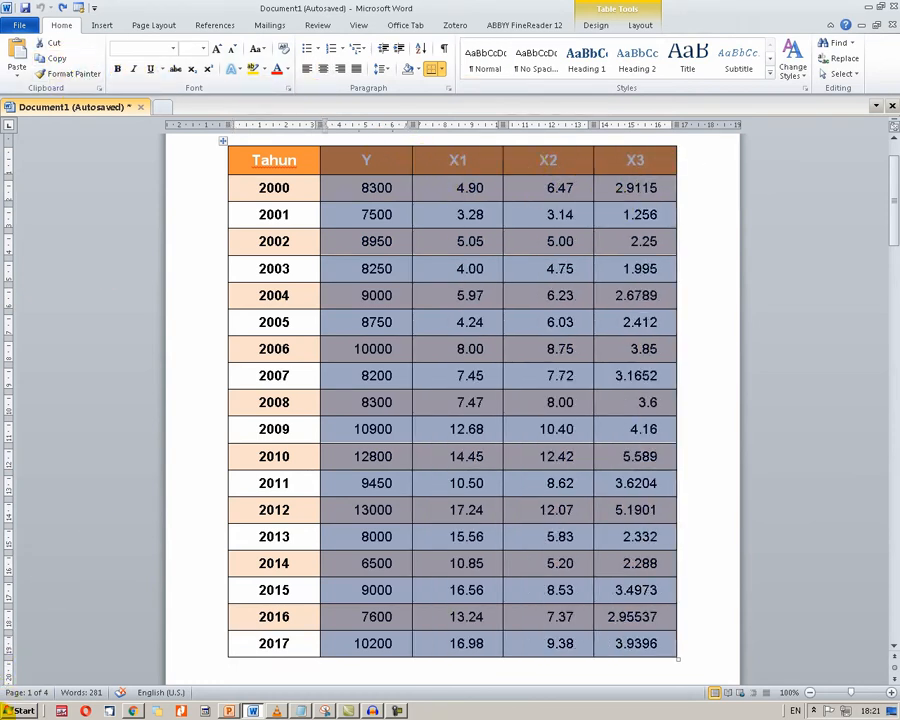
Launch EViews 10 and start creating a new workfile.
left_click(14, 711)
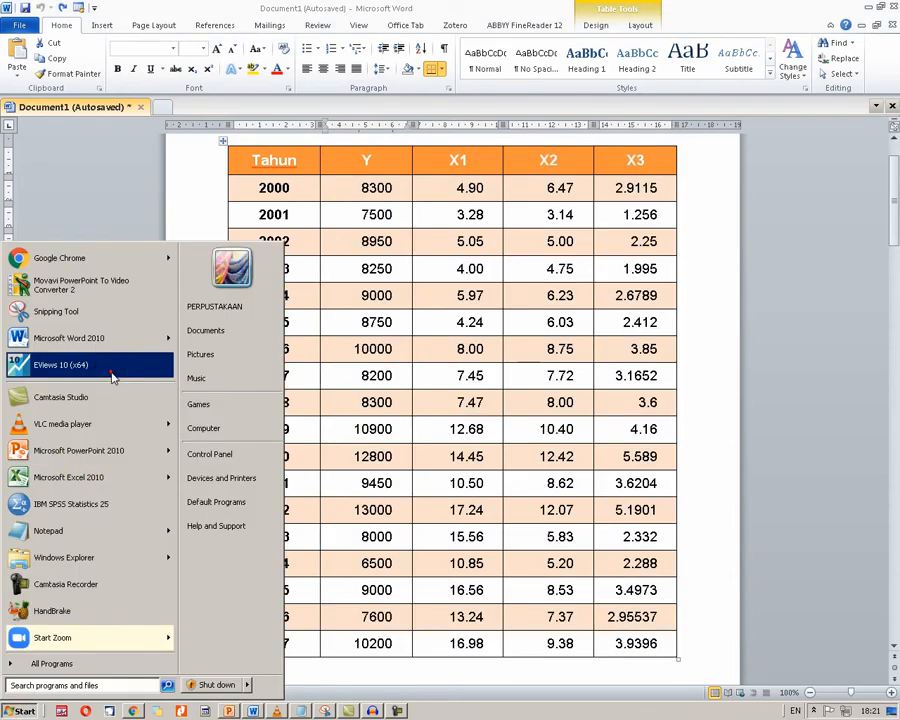
left_click(58, 365)
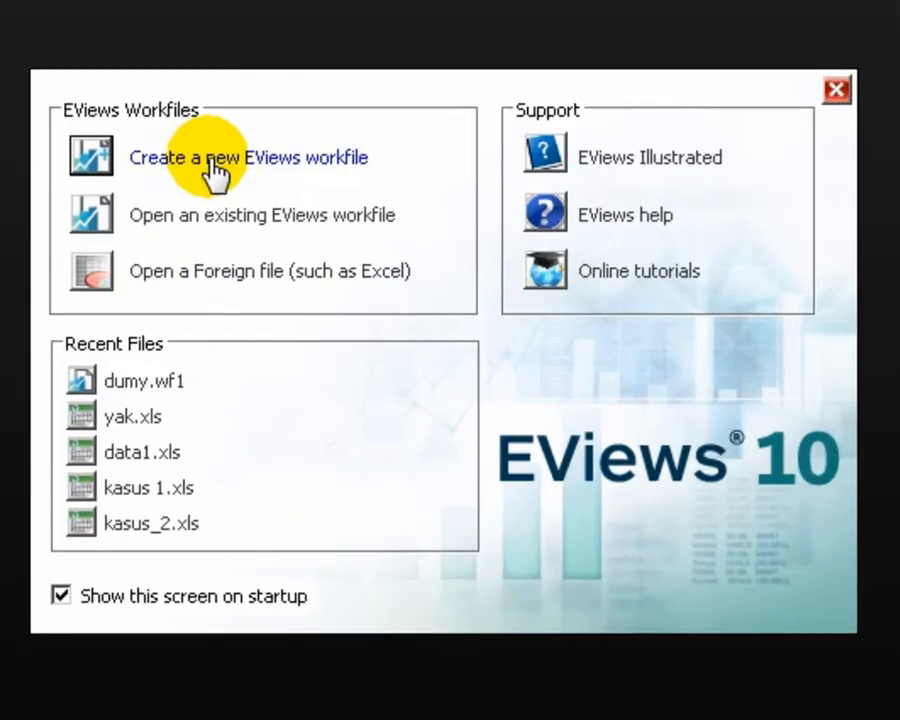
left_click(310, 163)
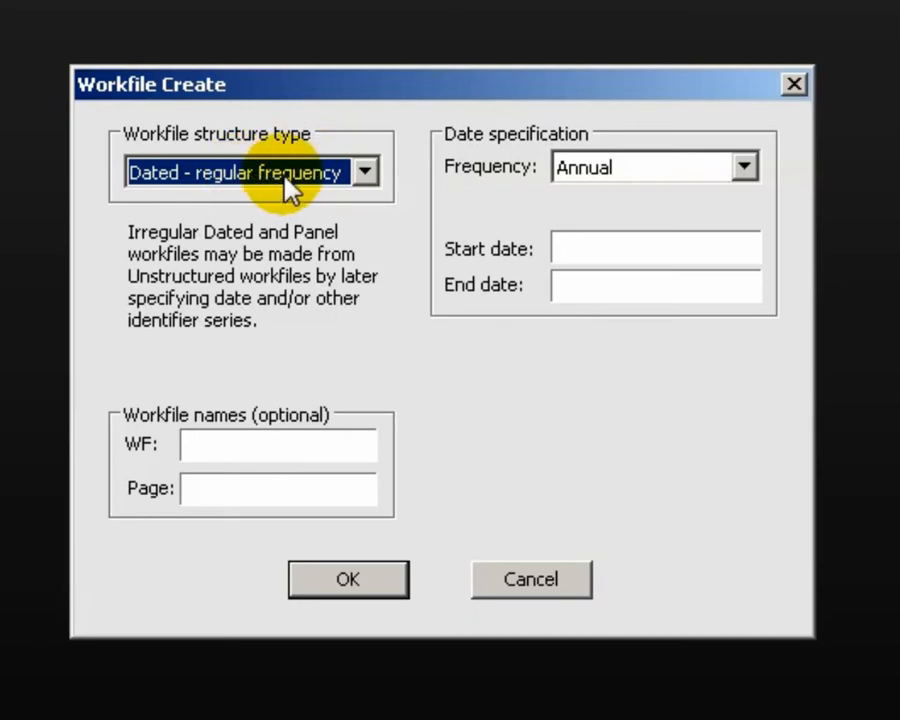
Create the workfile as Dated - regular frequency with Annual frequency, start date 2000 and end date 2017.
left_click(285, 180)
left_click(285, 180)
left_click(680, 168)
left_click(679, 172)
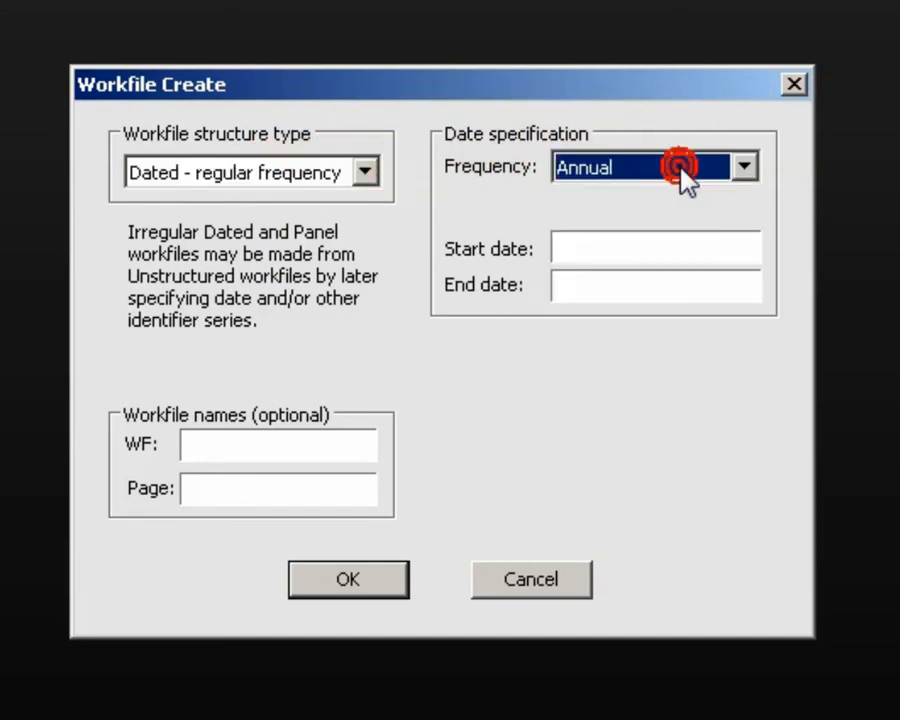
left_click(690, 252)
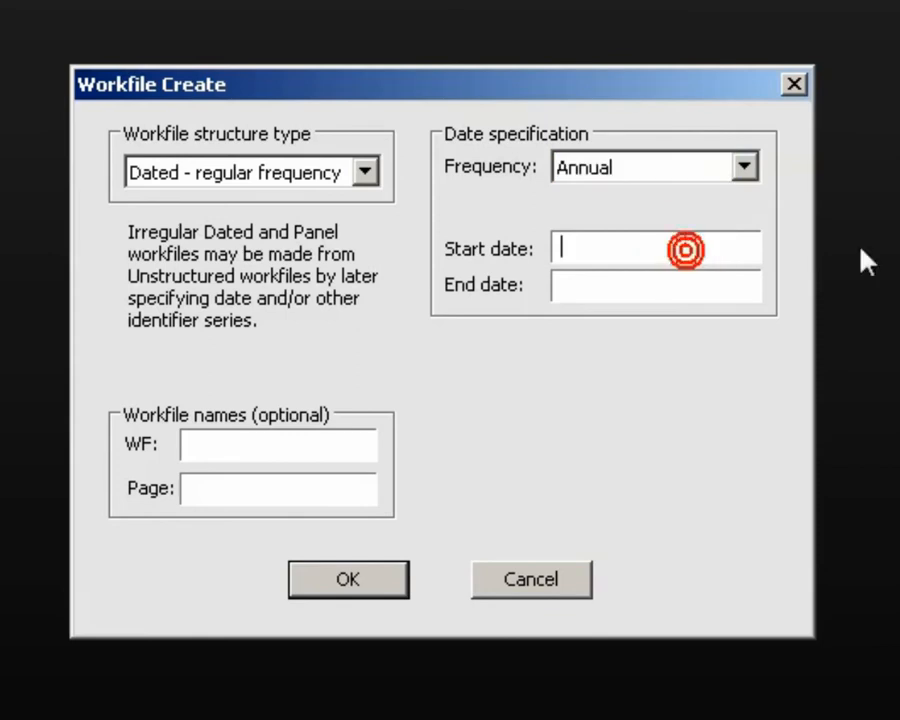
type("2000")
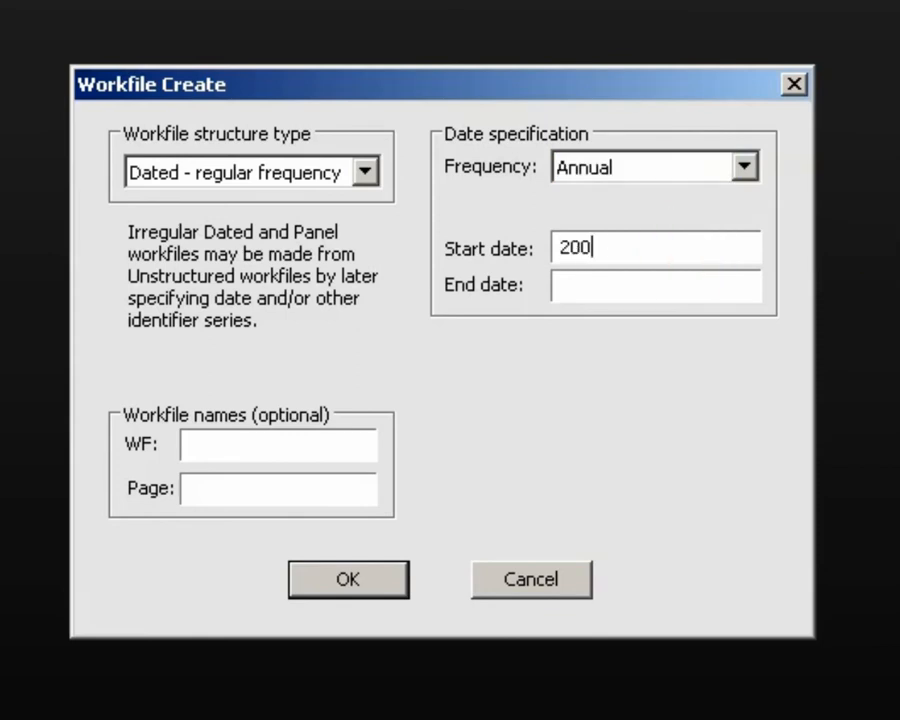
key("Tab")
type("2017")
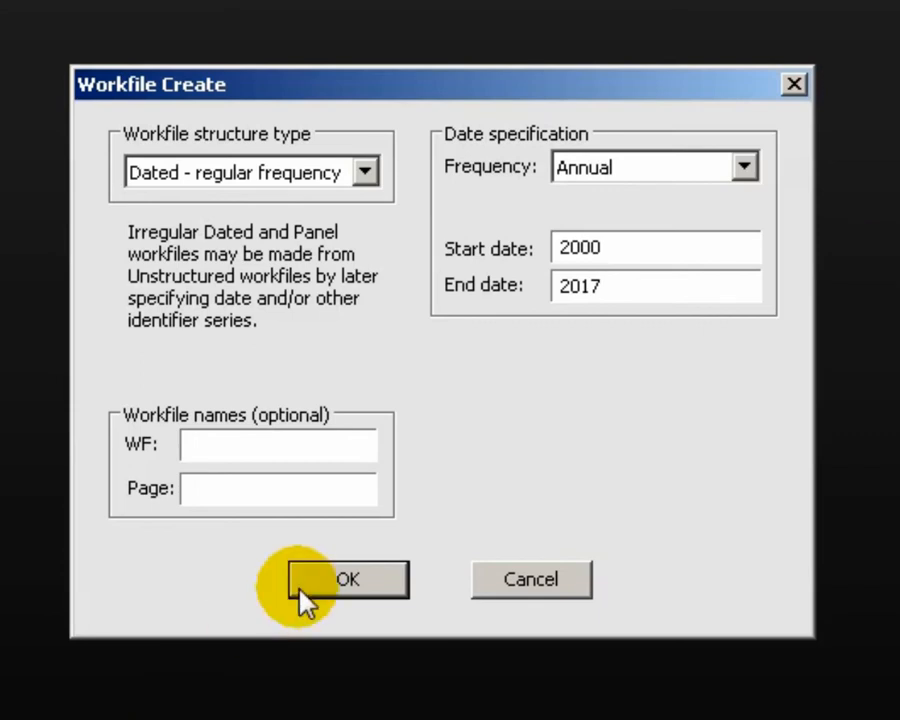
left_click(352, 580)
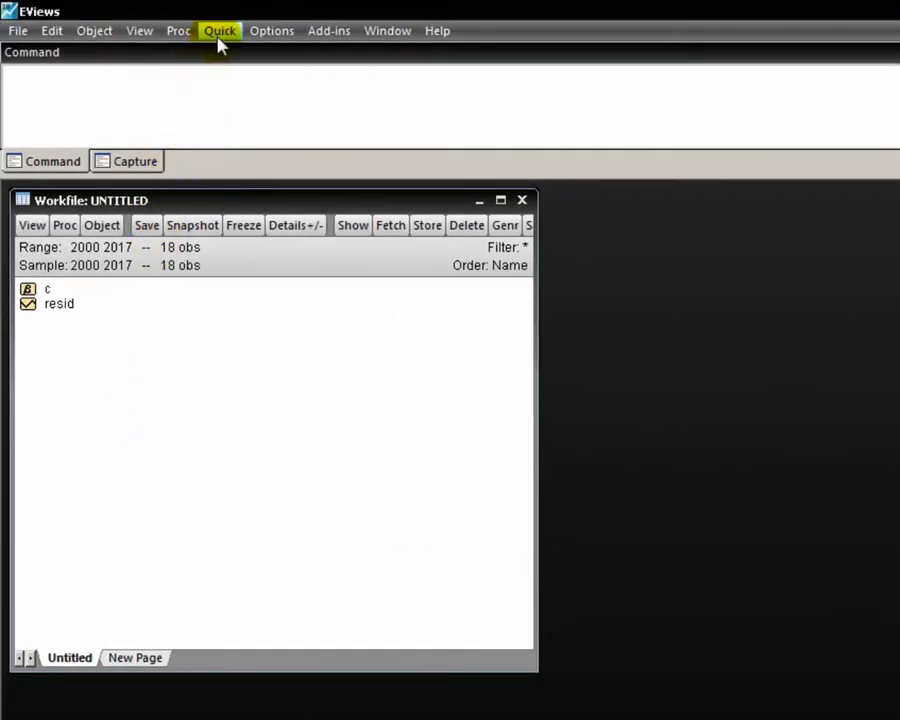
Open an empty group and paste the copied data starting in the series name row above 2000.
left_click(220, 38)
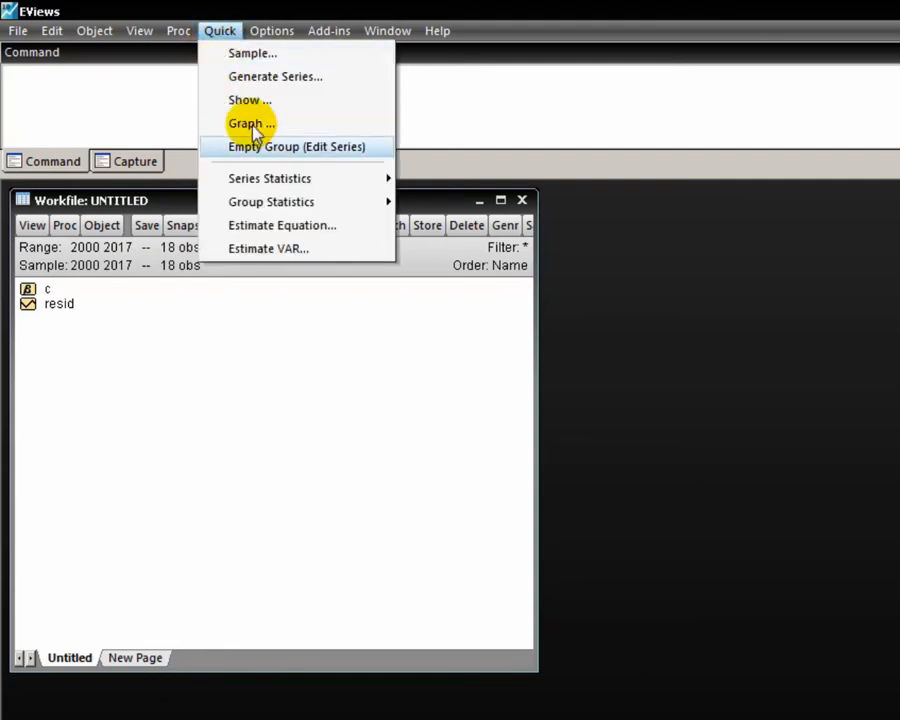
left_click(352, 150)
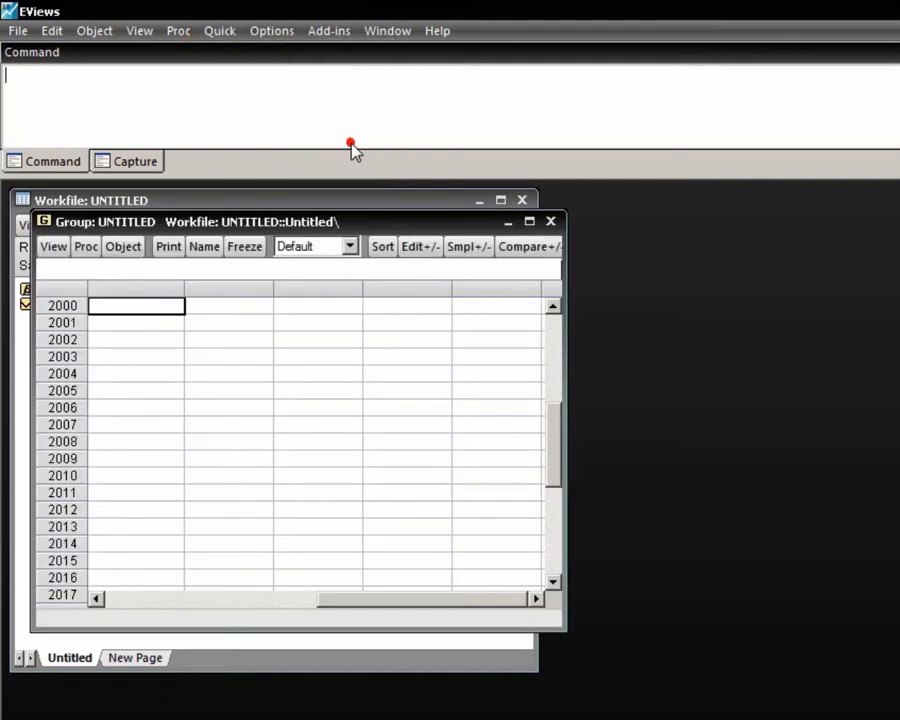
left_click(553, 308)
left_click(138, 308)
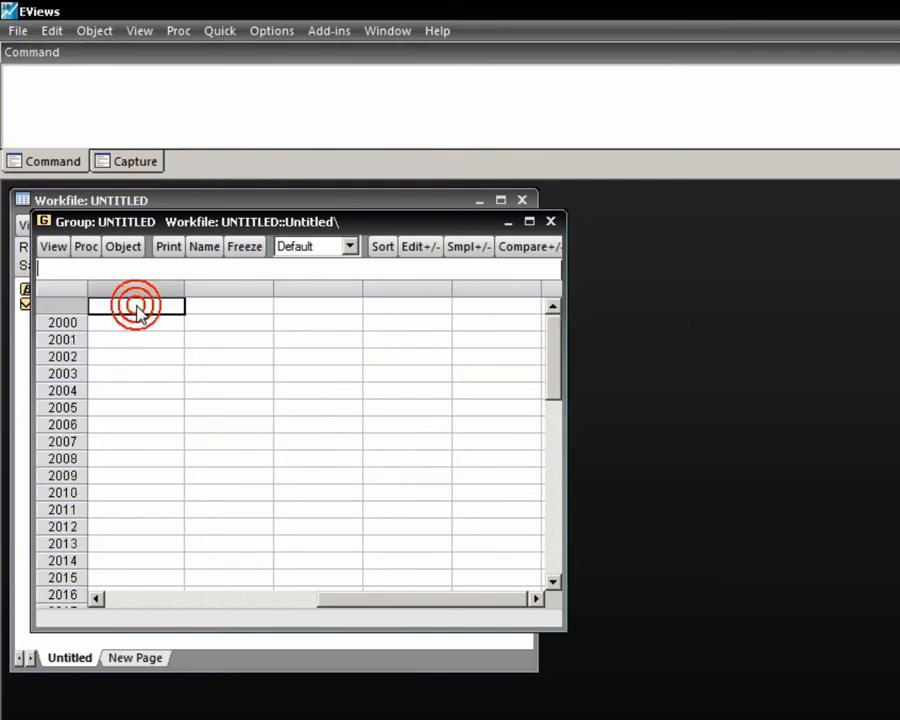
right_click(138, 308)
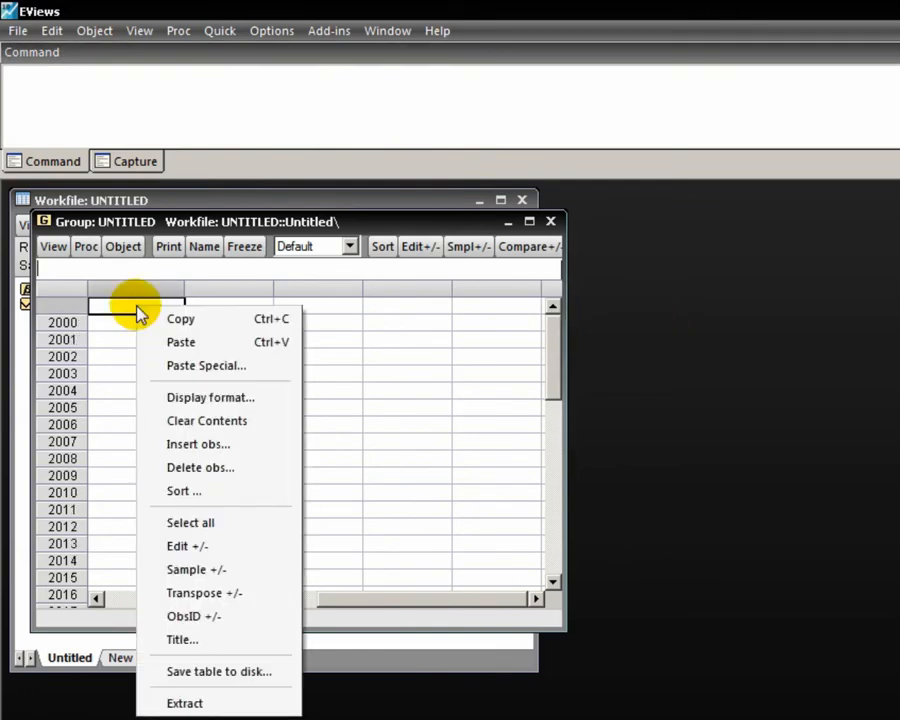
left_click(175, 342)
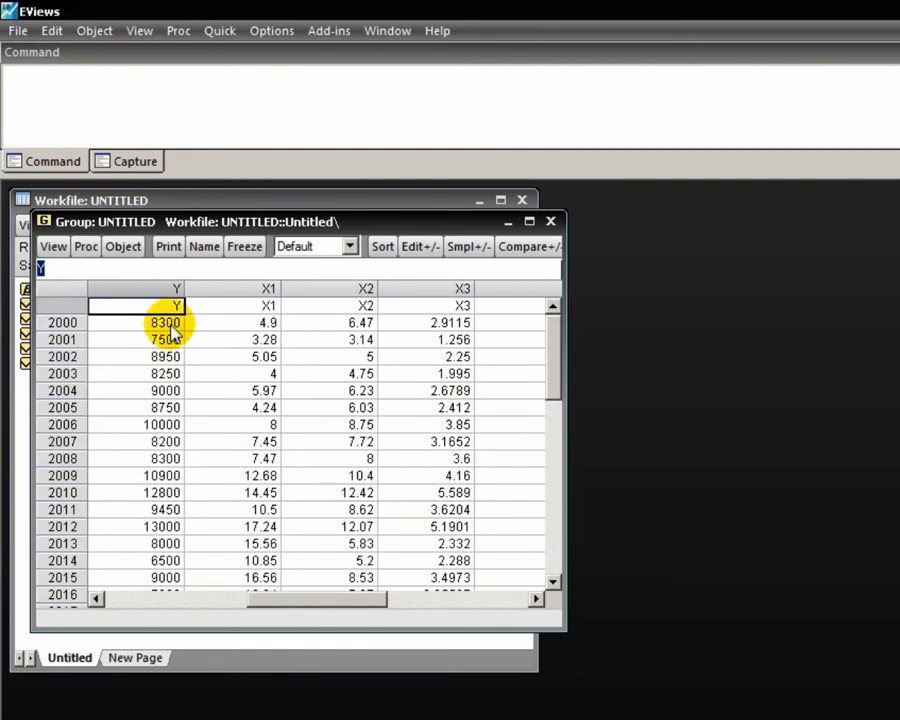
Check the pasted Y, X1, X2 and X3 values through 2017 and close the untitled group without naming it.
left_click(166, 322)
left_click(250, 322)
scroll(272, 472, "down", 1)
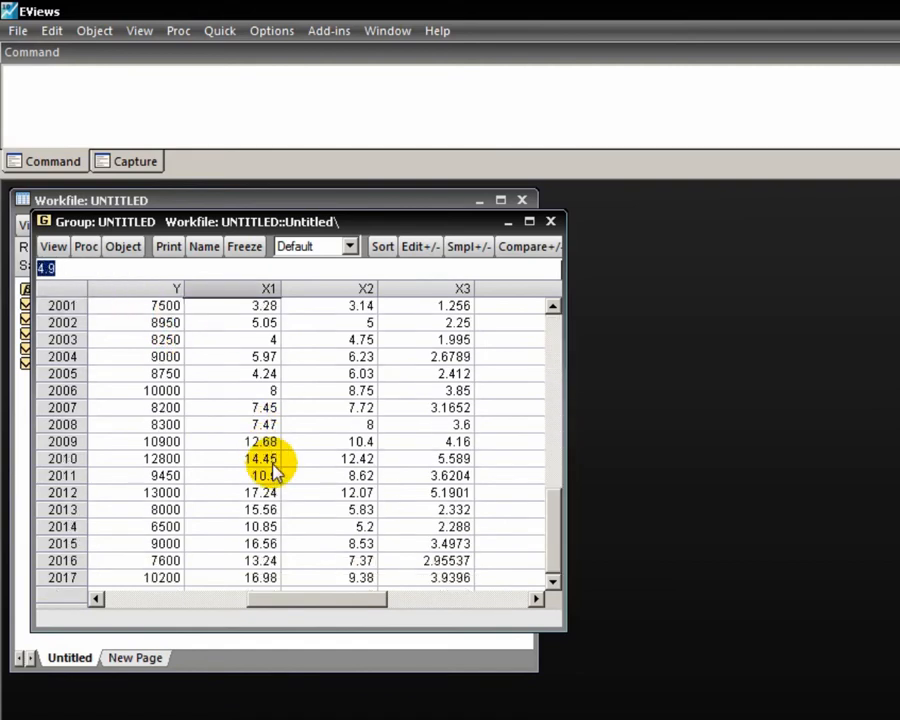
scroll(280, 450, "up", 1)
left_click(431, 305)
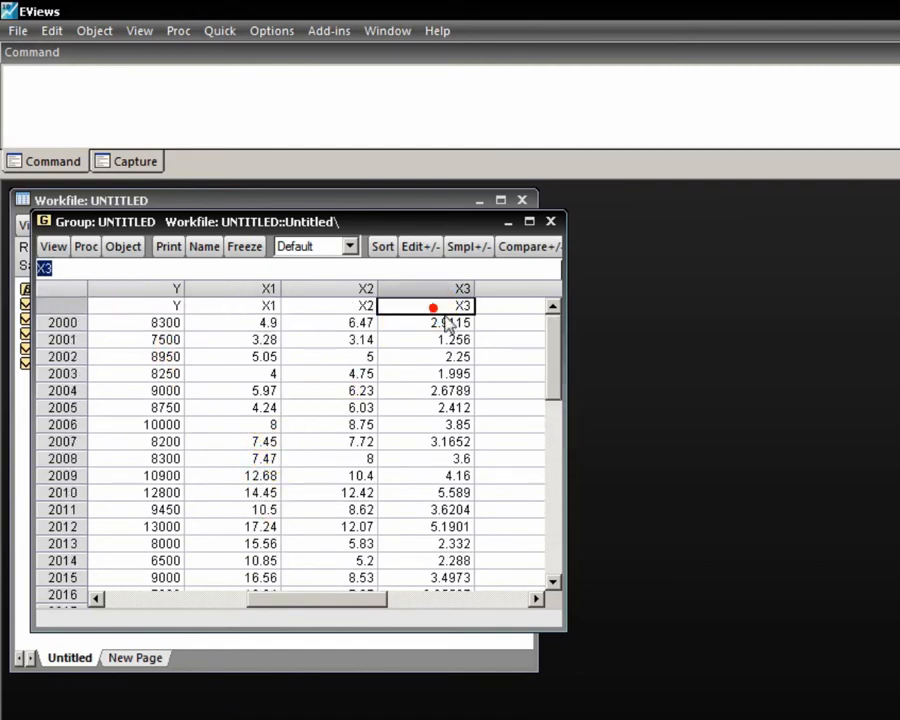
scroll(440, 480, "down", 1)
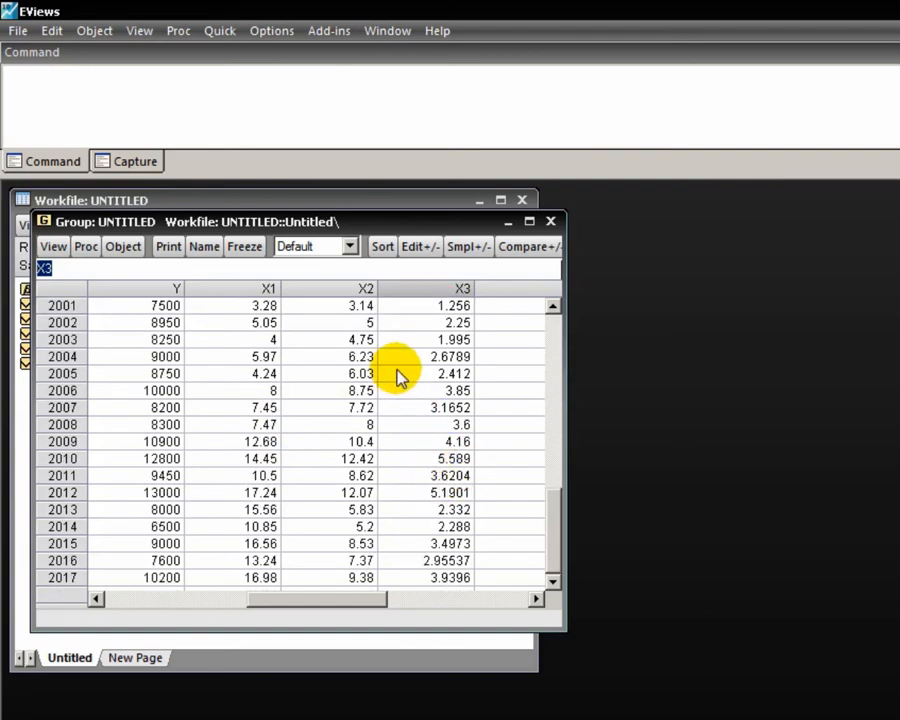
left_click(550, 221)
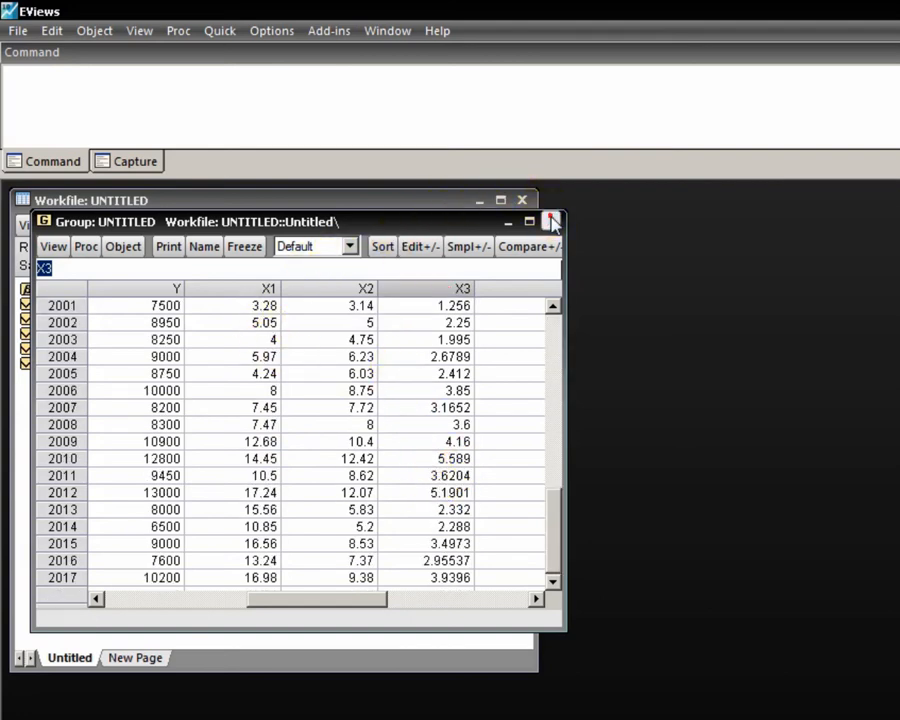
left_click(648, 572)
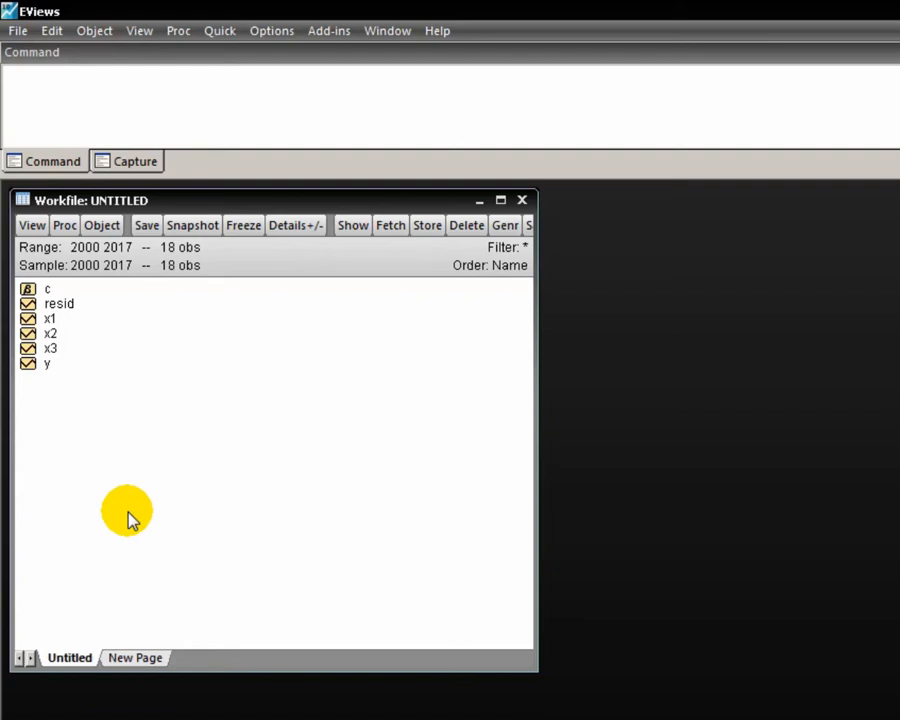
Open y, x1, x2 and x3 as an equation with y as dependent variable and estimate it by Least Squares with constant c.
left_click(44, 367)
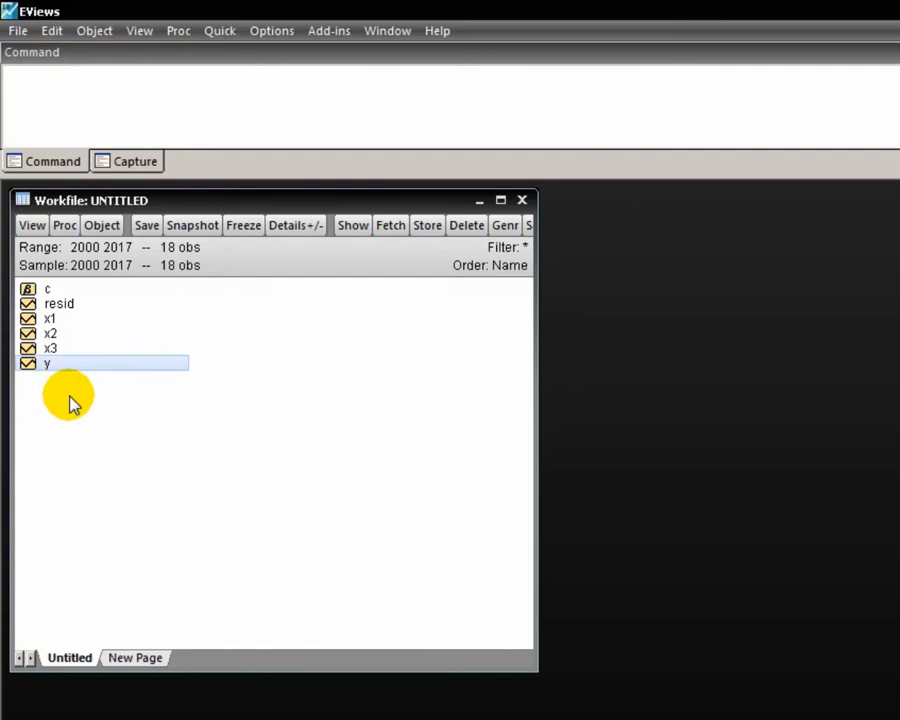
left_click(80, 319, "ctrl")
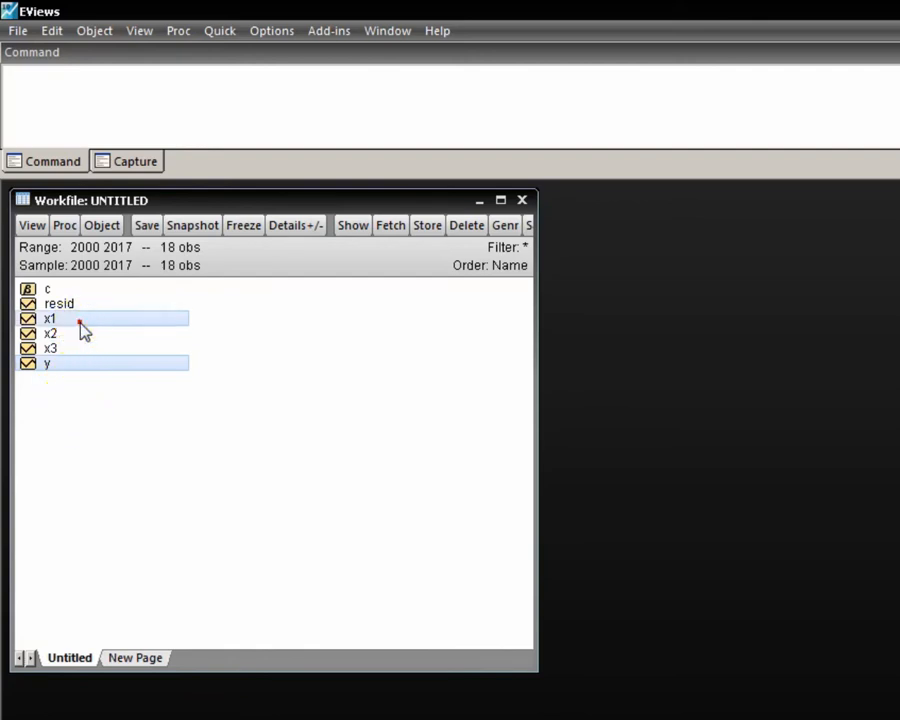
left_click(80, 333, "ctrl")
left_click(111, 349, "ctrl")
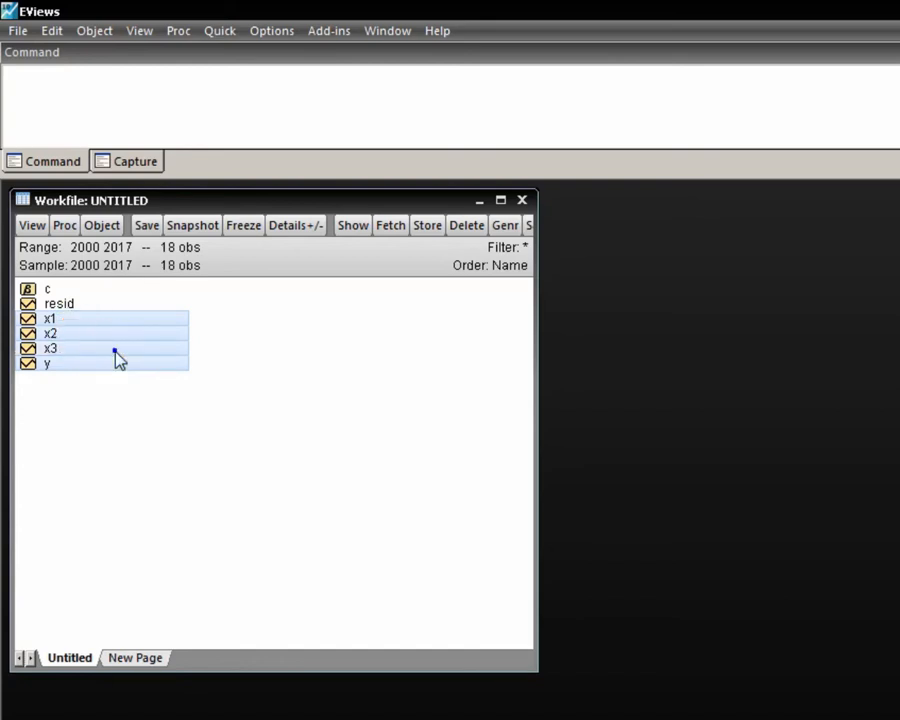
right_click(115, 358)
mouse_move(181, 366)
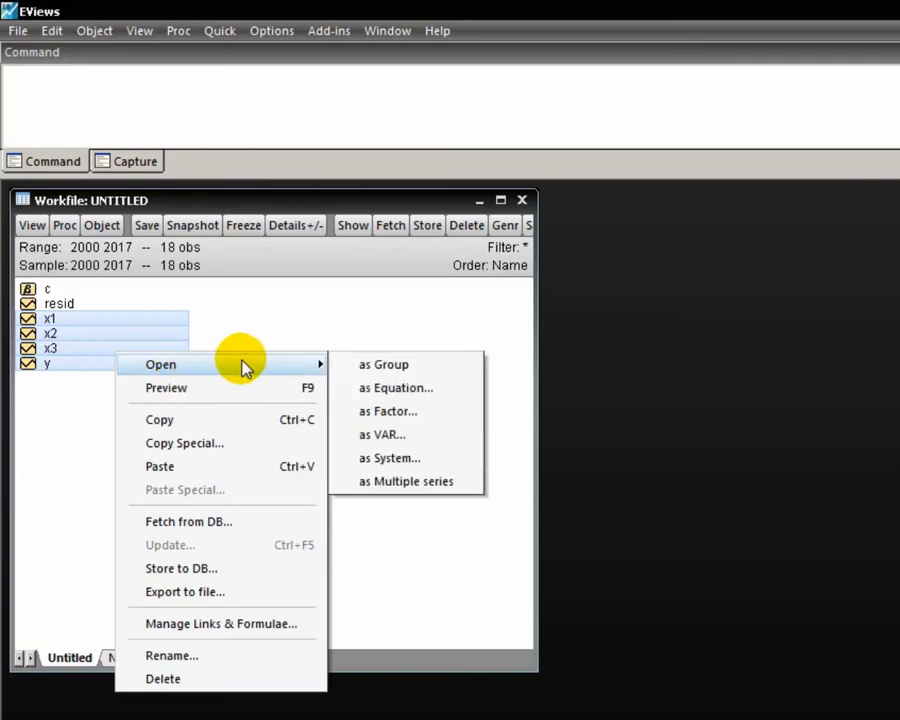
left_click(438, 398)
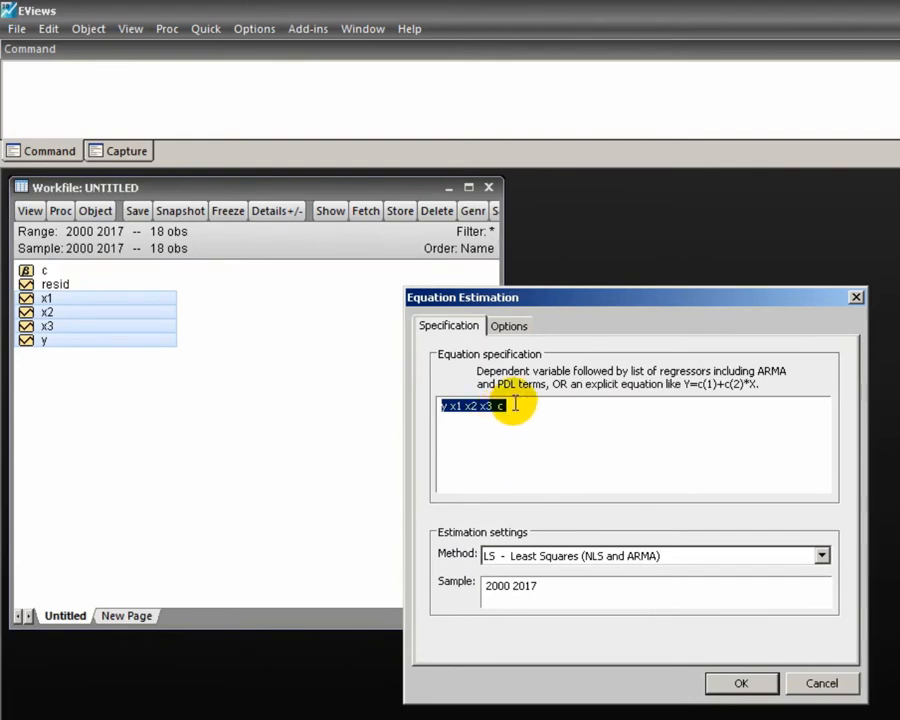
left_click(515, 403)
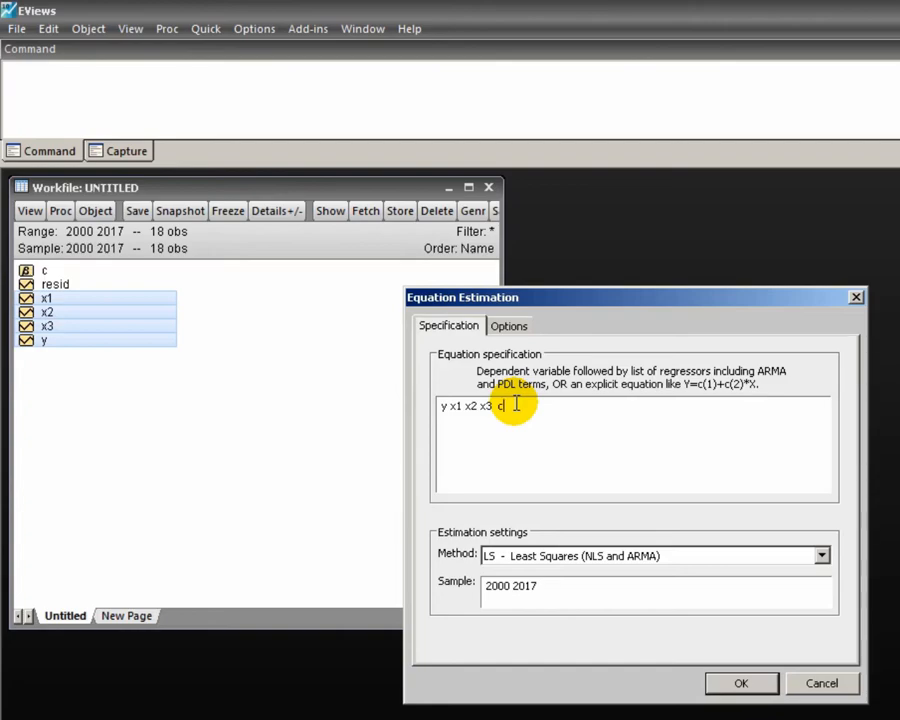
left_click(745, 684)
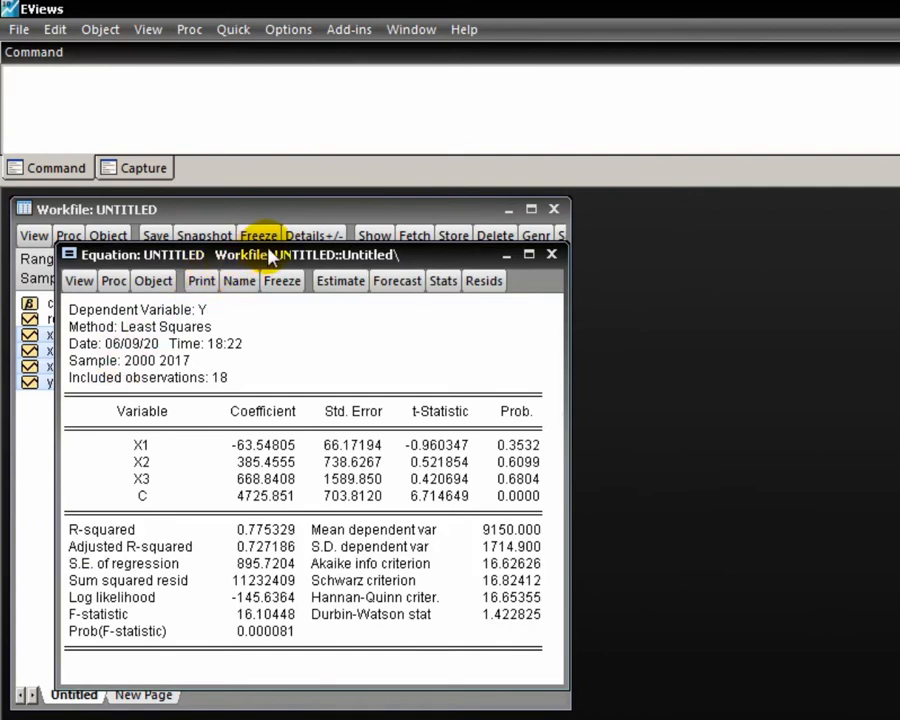
Examine the regression output's R-squared, F-statistic and the probabilities of X2 and X3.
left_click(282, 531)
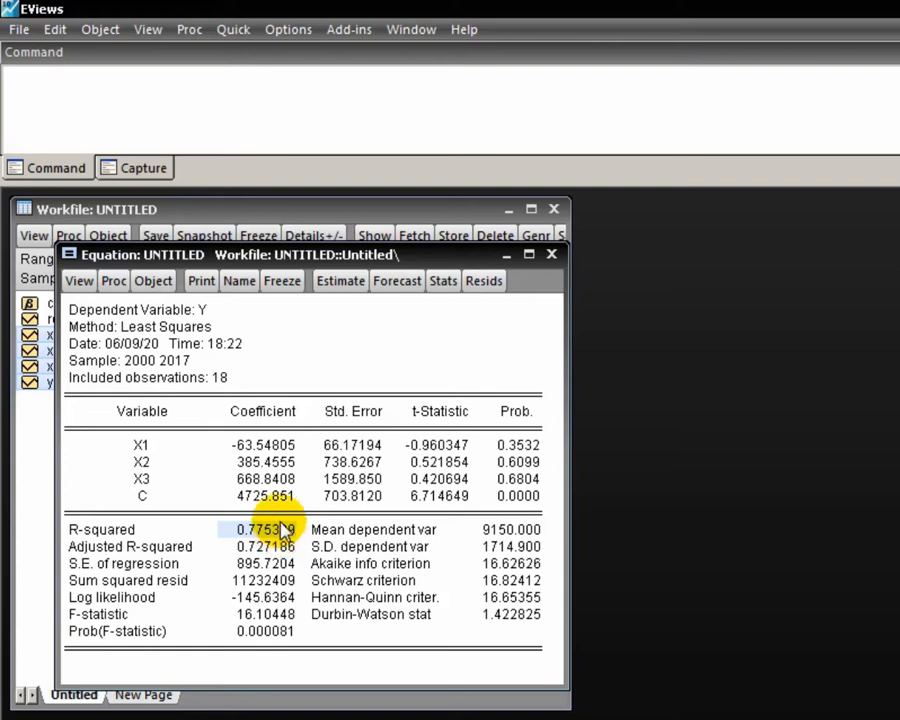
left_click(274, 618)
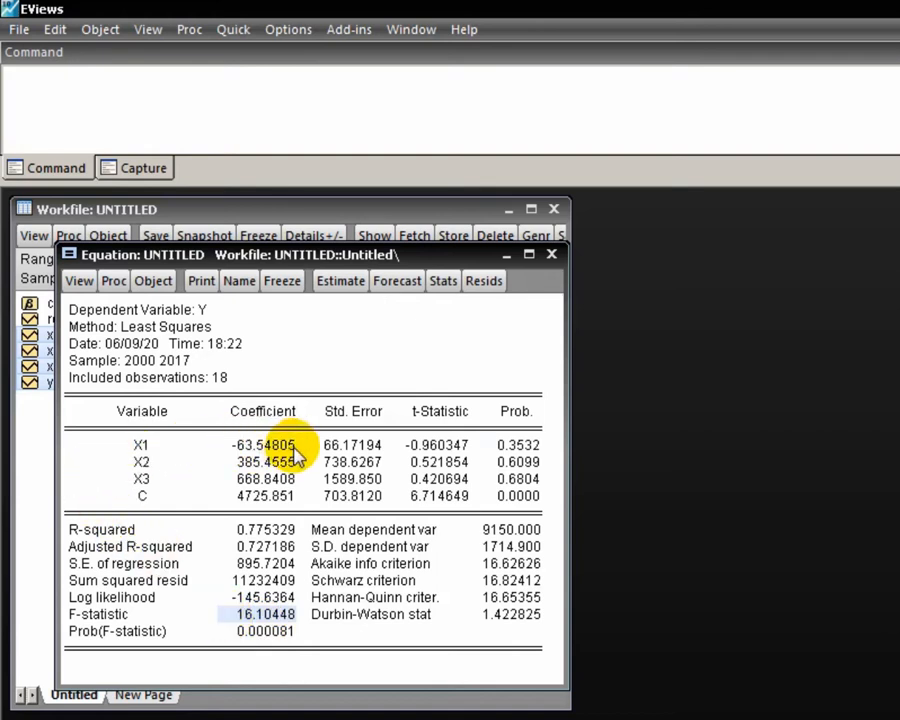
left_click(520, 461)
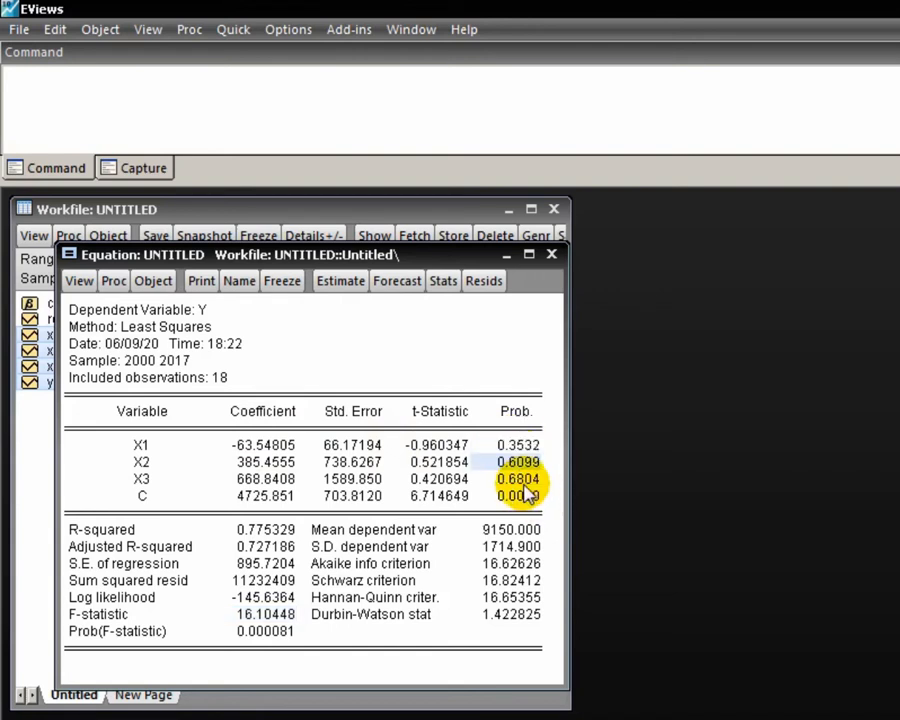
left_click(520, 480)
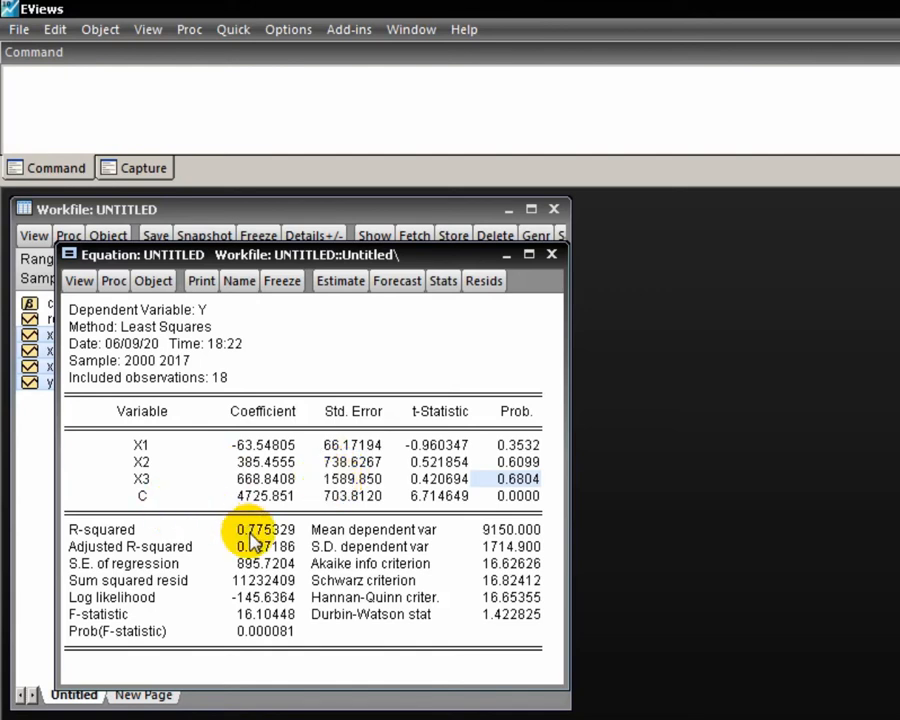
Compare the regression's R-squared with the probabilities of X1, X2, X3 and the constant C.
left_click(273, 532)
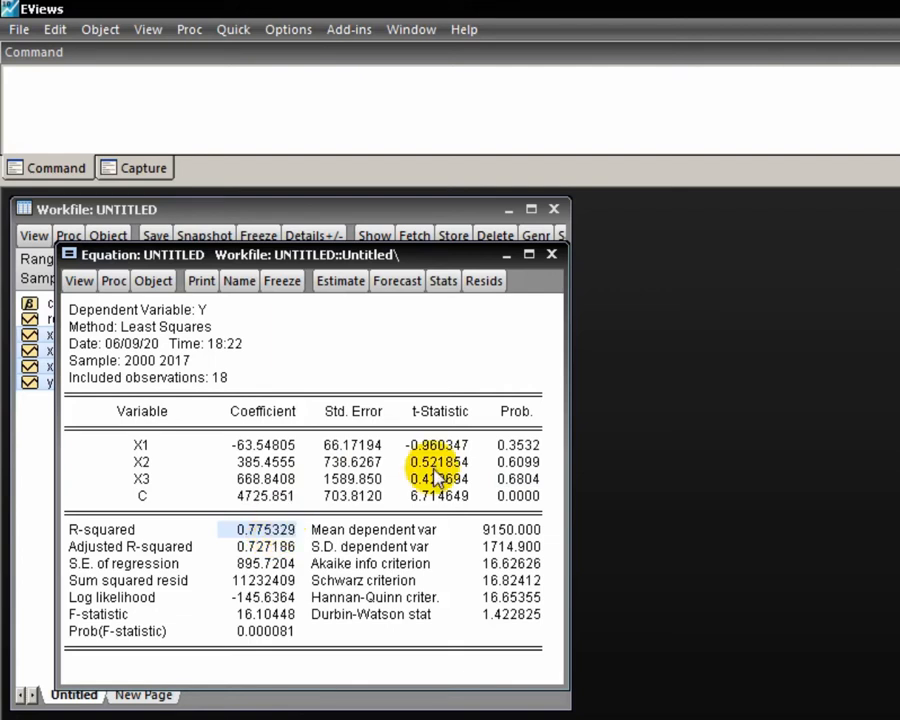
left_click(520, 446)
left_click(522, 462)
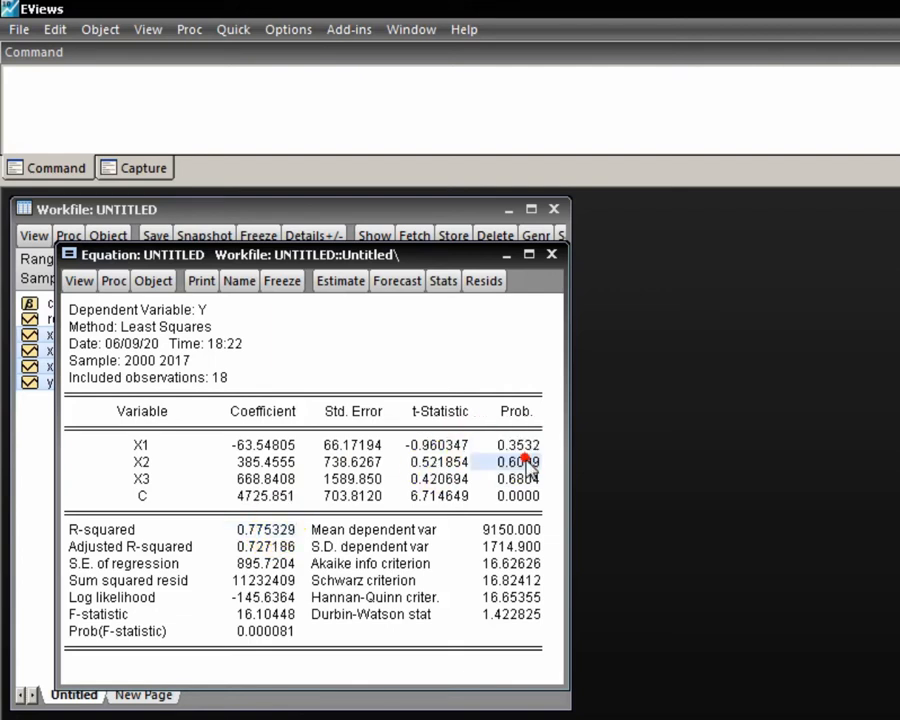
left_click(520, 479)
left_click(533, 494)
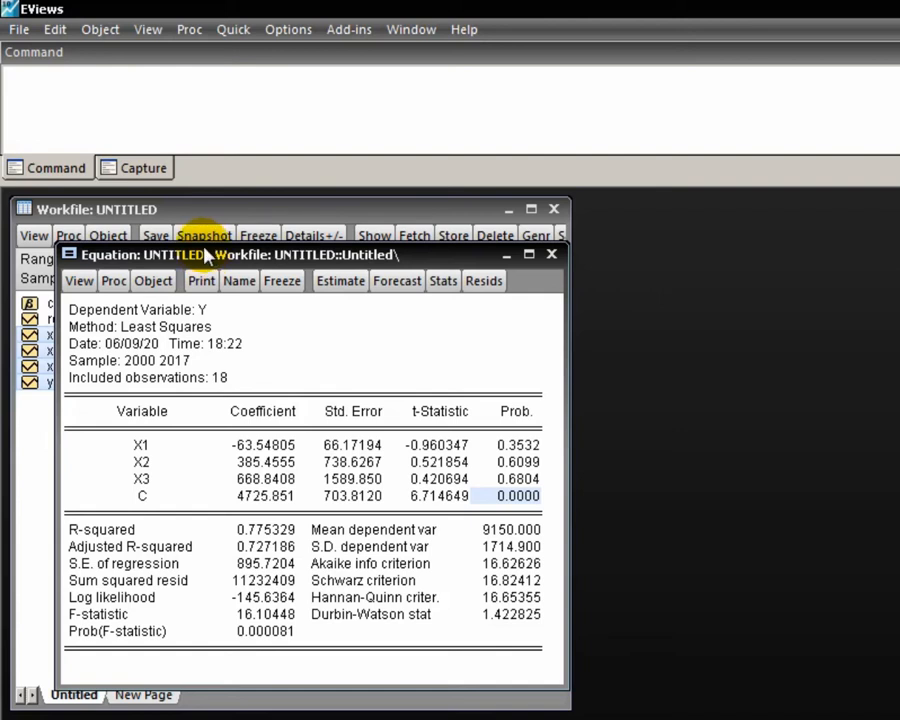
Display the Variance Inflation Factors from the equation's coefficient diagnostics.
left_click(83, 283)
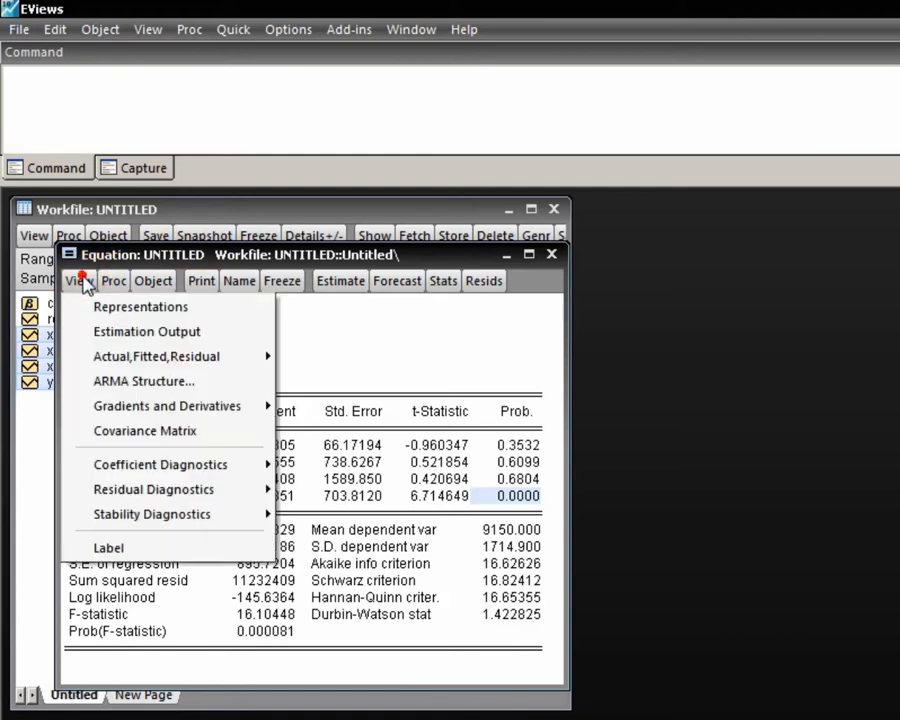
mouse_move(172, 470)
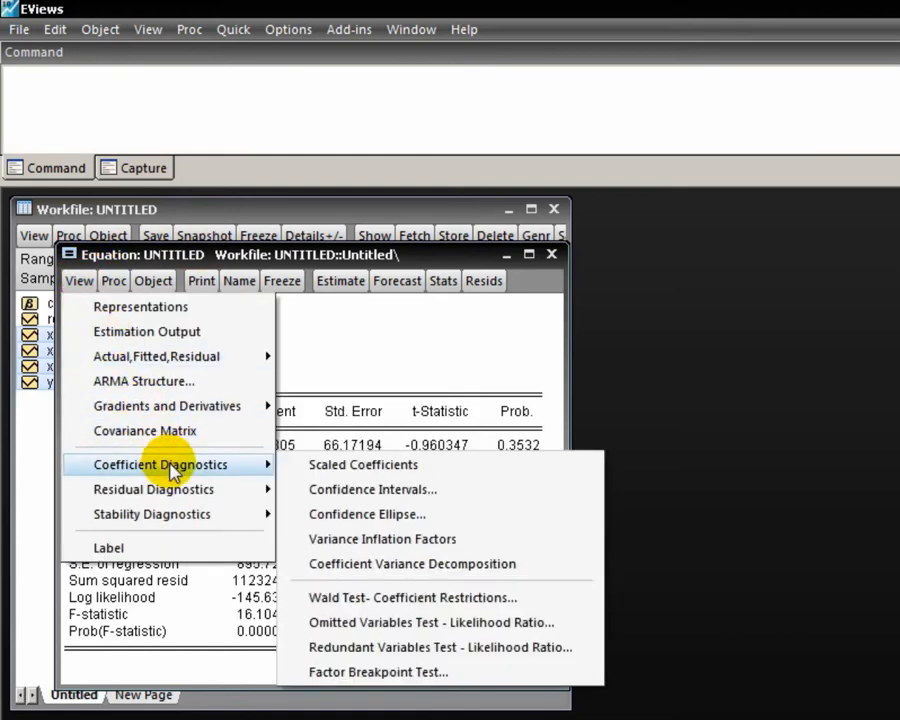
left_click(503, 545)
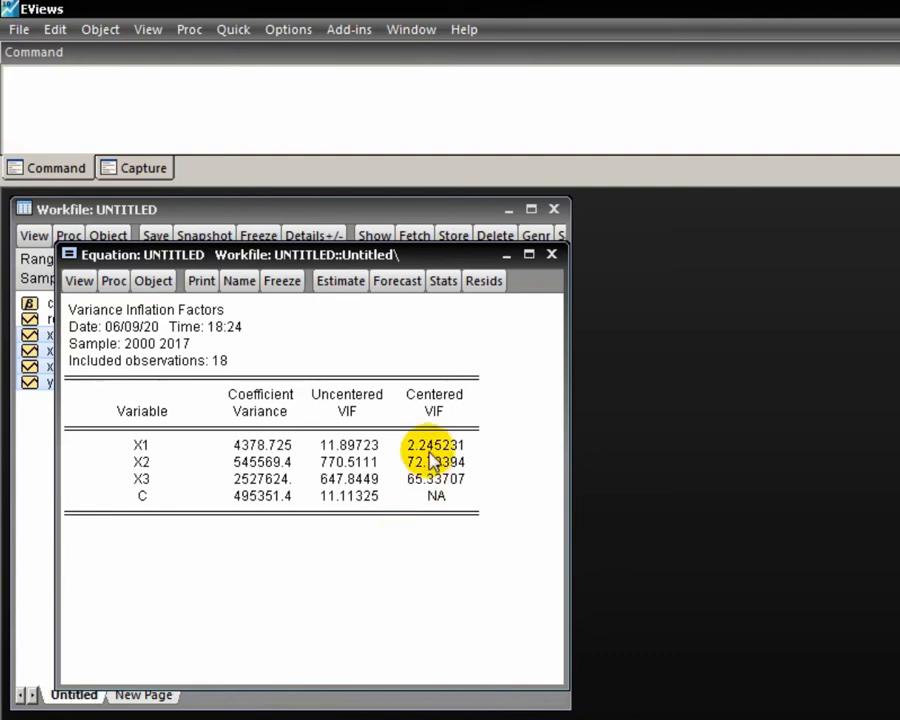
Examine the Centered VIF values of X1, X2 and X3 for signs of multicollinearity.
left_click(445, 411)
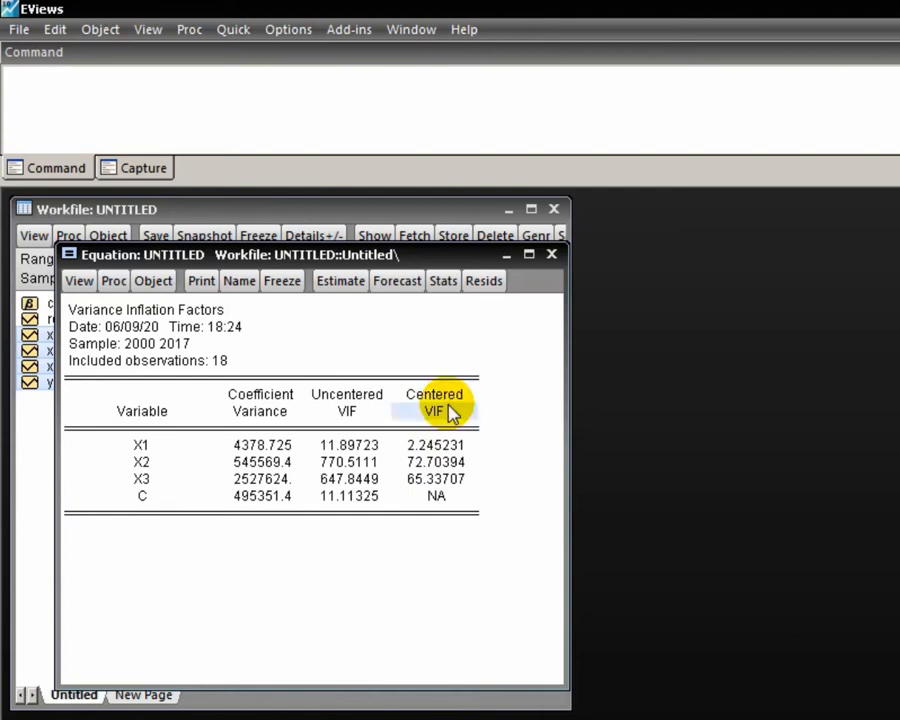
left_click_drag(440, 392, 445, 500)
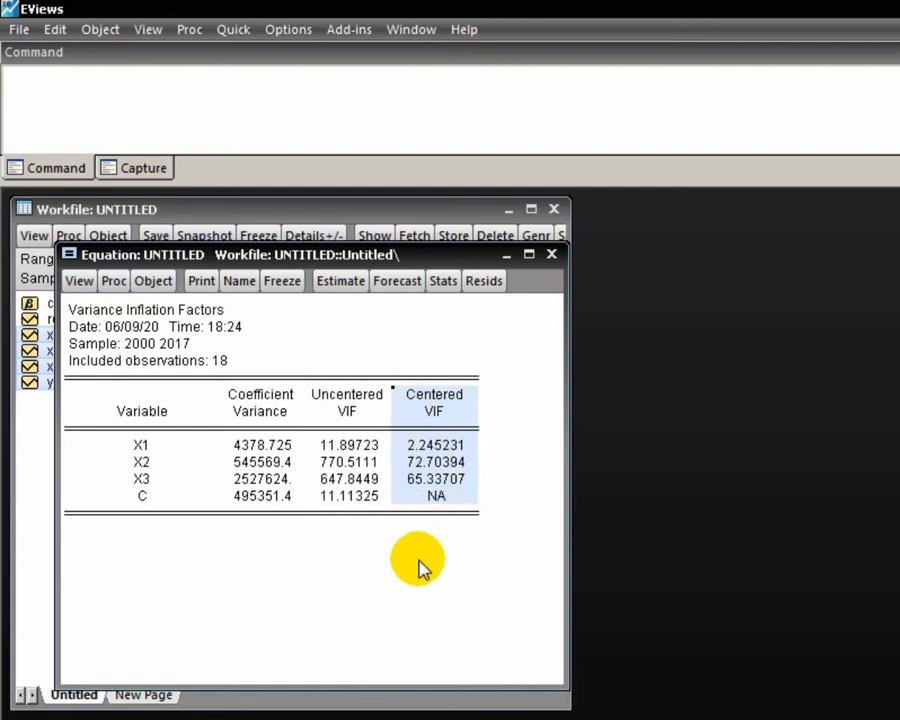
left_click(438, 444)
left_click(137, 446)
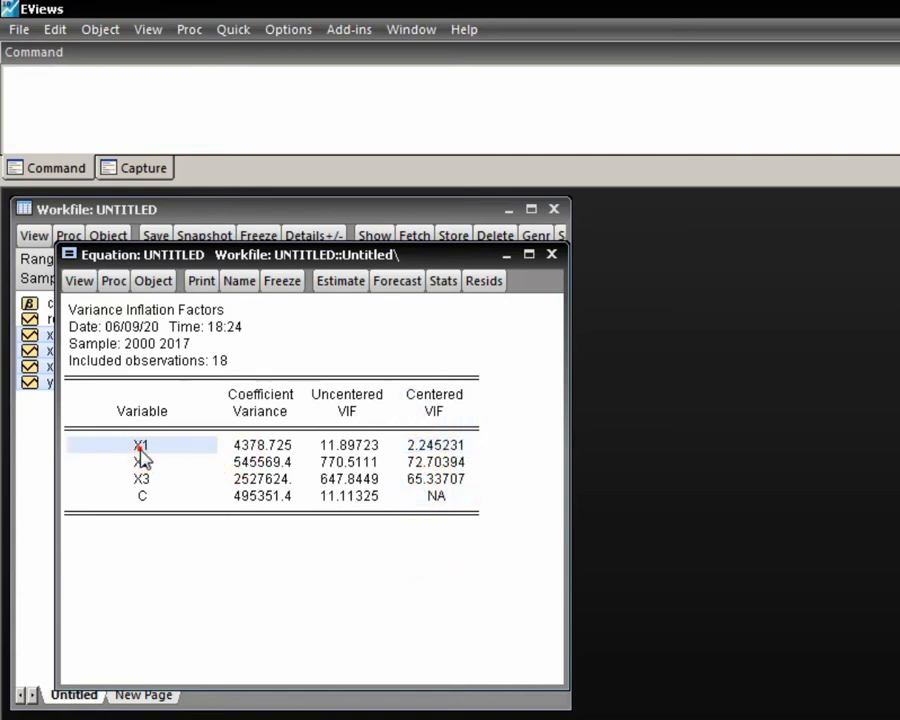
left_click(448, 443)
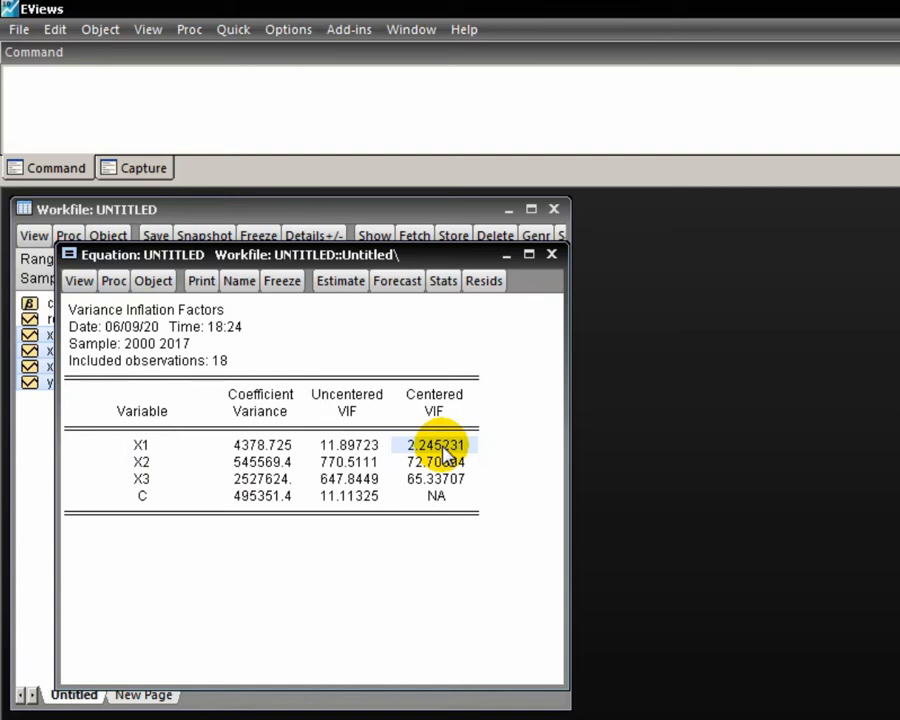
left_click(146, 459)
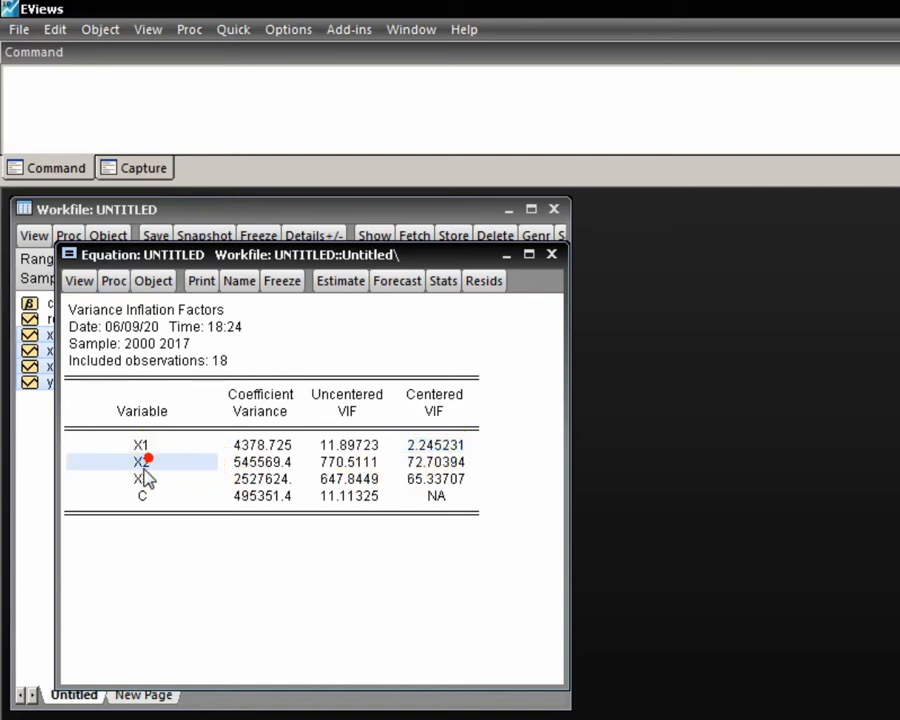
left_click(141, 480)
left_click(450, 462)
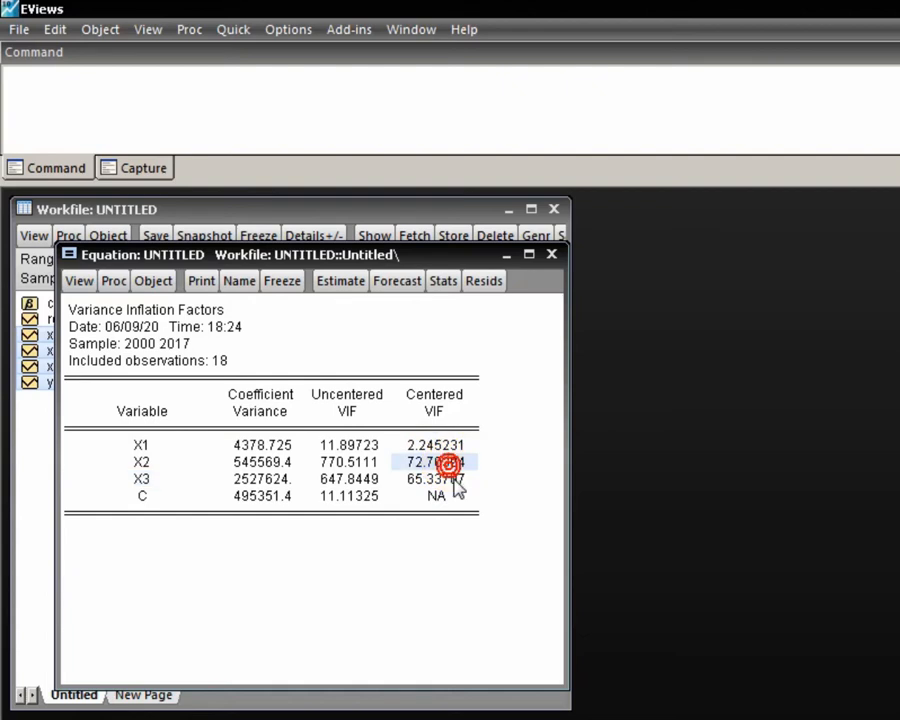
left_click(453, 479)
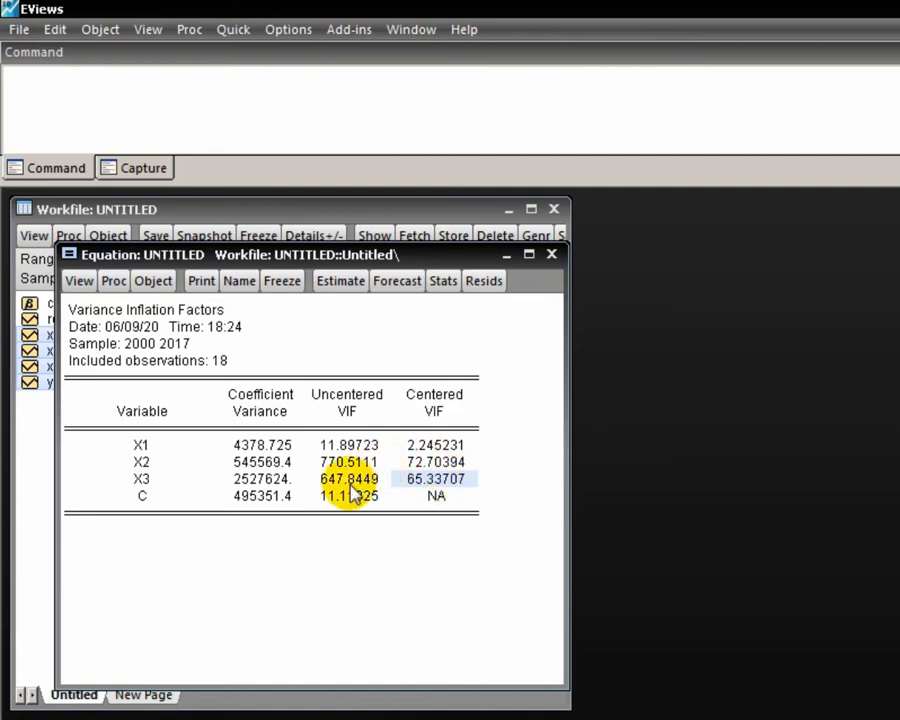
Close the untitled equation, deleting it without naming it, and clear the series selection in the workfile.
left_click(557, 256)
left_click(669, 607)
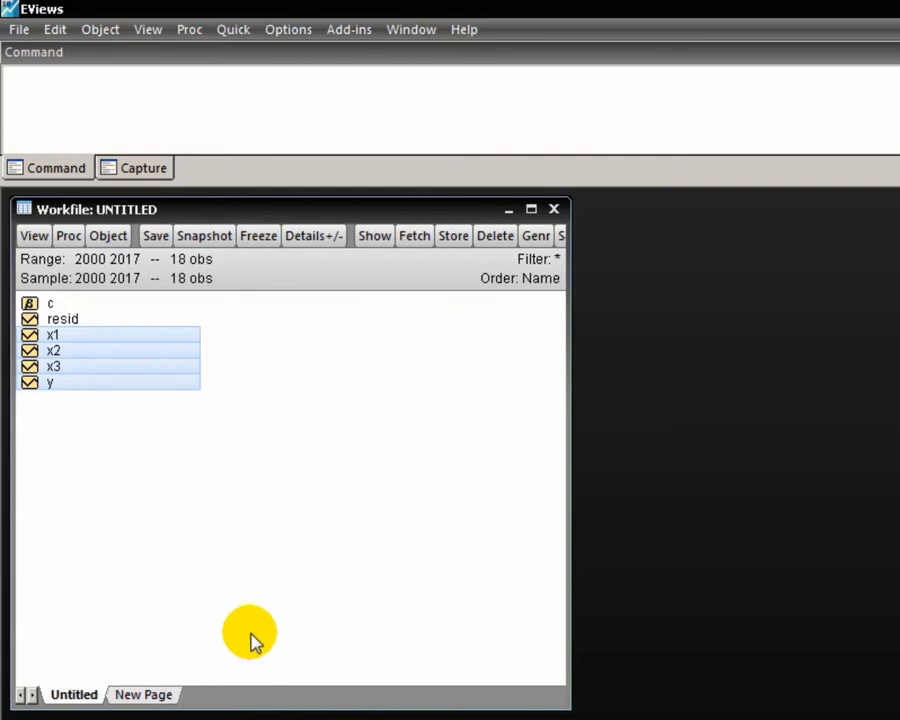
left_click(171, 433)
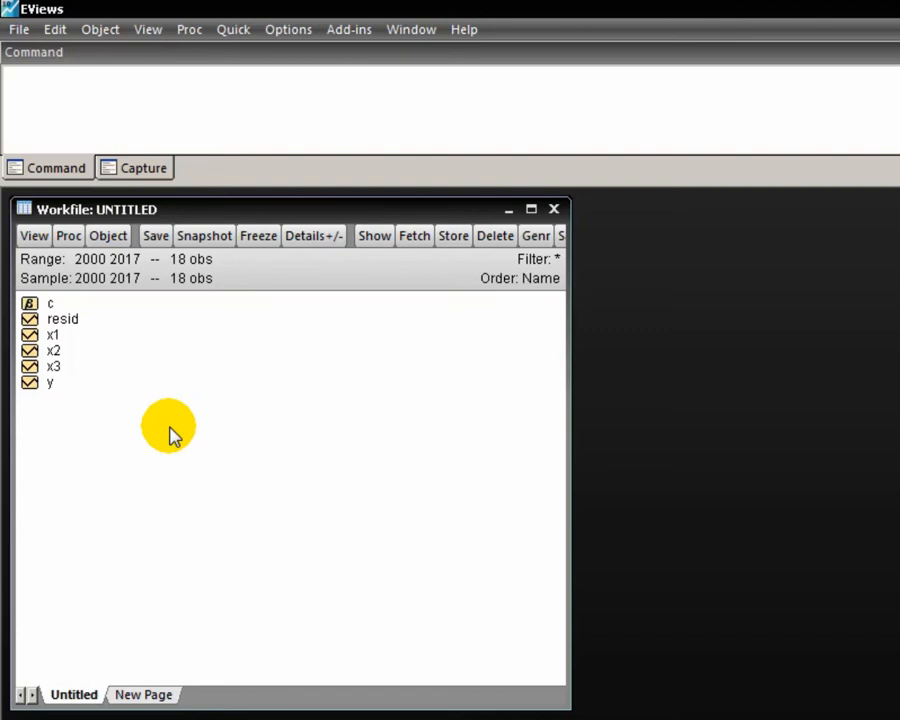
Generate the Correlations group statistics for the series x1, x2 and x3.
left_click(77, 337)
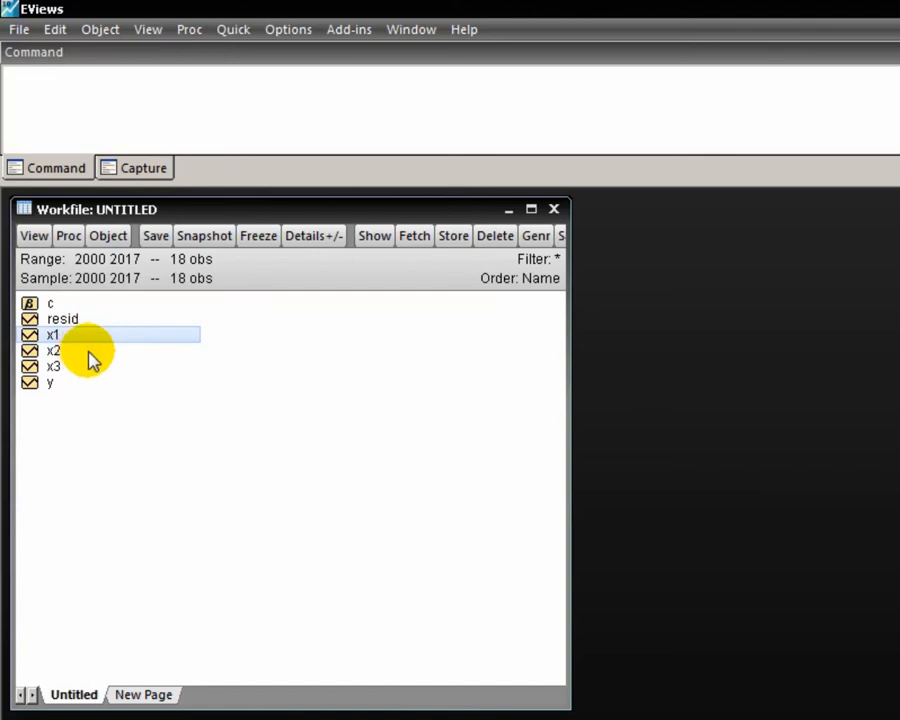
left_click(96, 353, "ctrl")
left_click(101, 366, "ctrl")
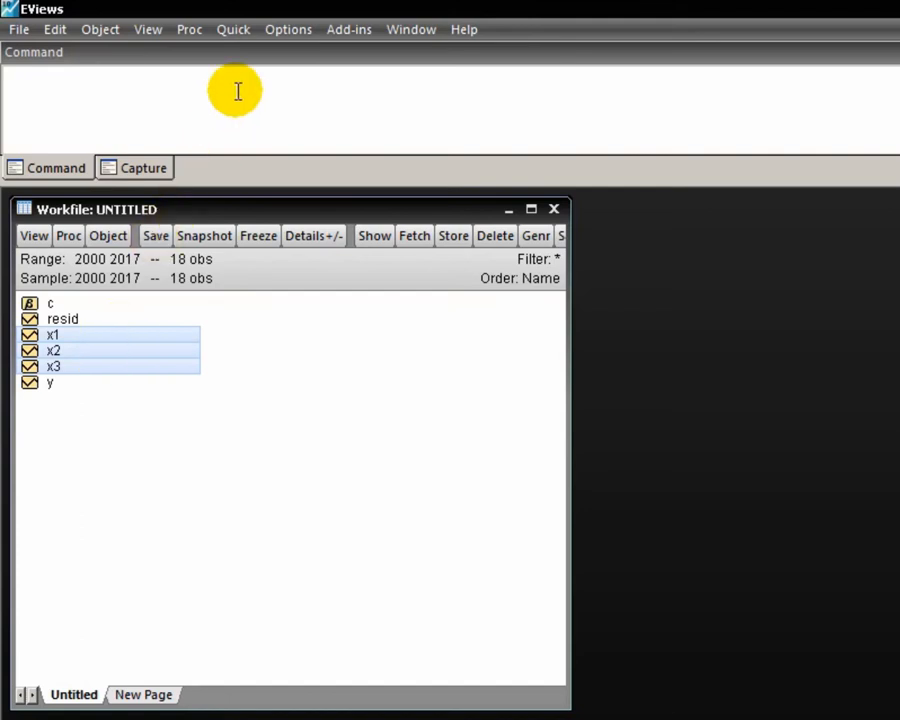
left_click(233, 29)
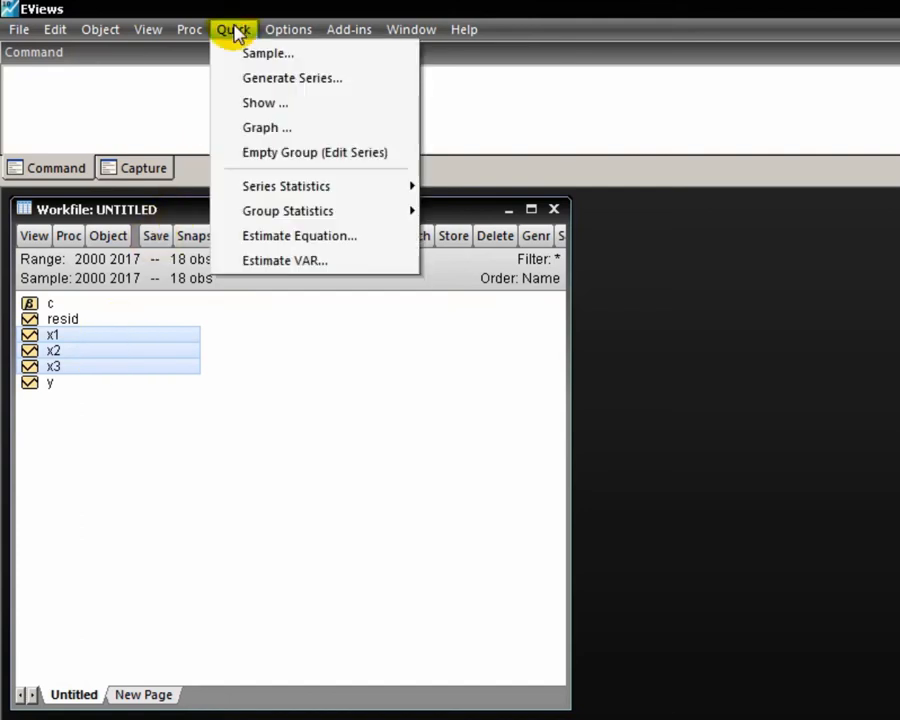
mouse_move(282, 222)
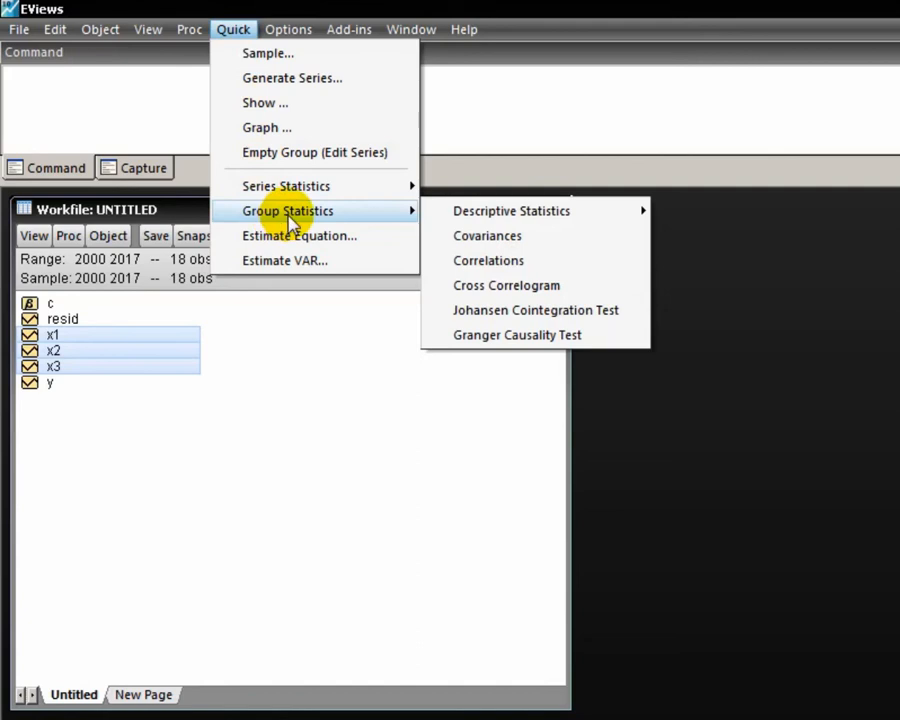
left_click(548, 263)
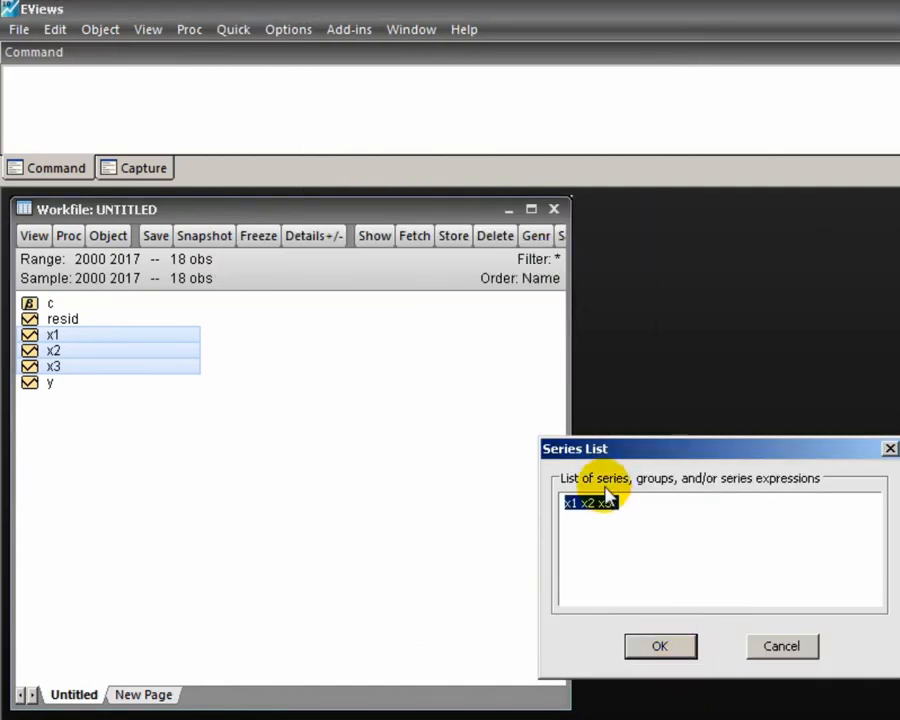
left_click(640, 505)
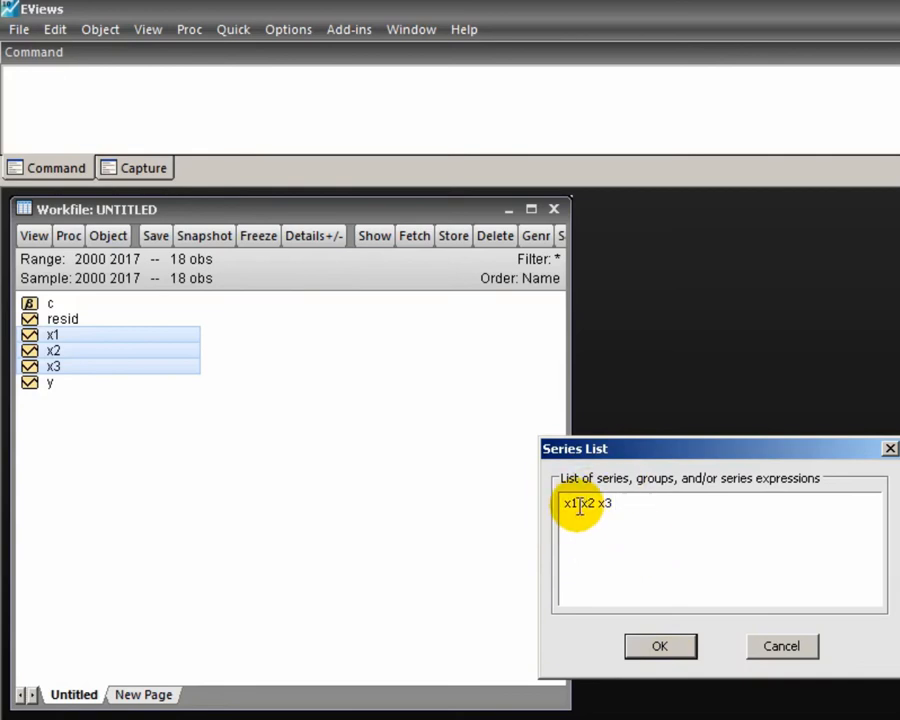
left_click(679, 650)
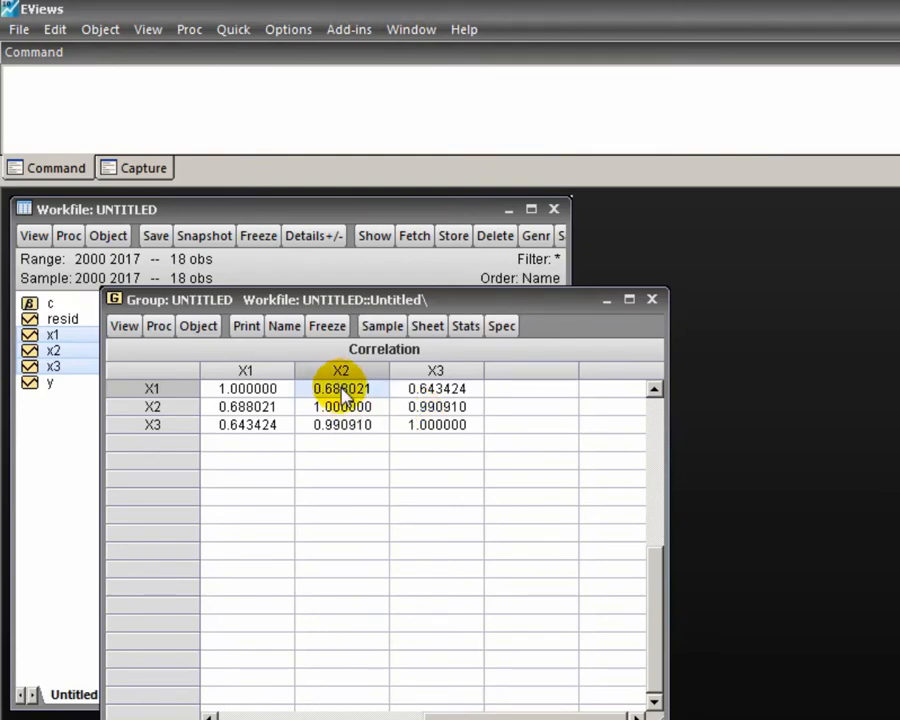
Examine the correlations of X1 with X2 and of X1 with X3 in the correlation matrix.
left_click(343, 390)
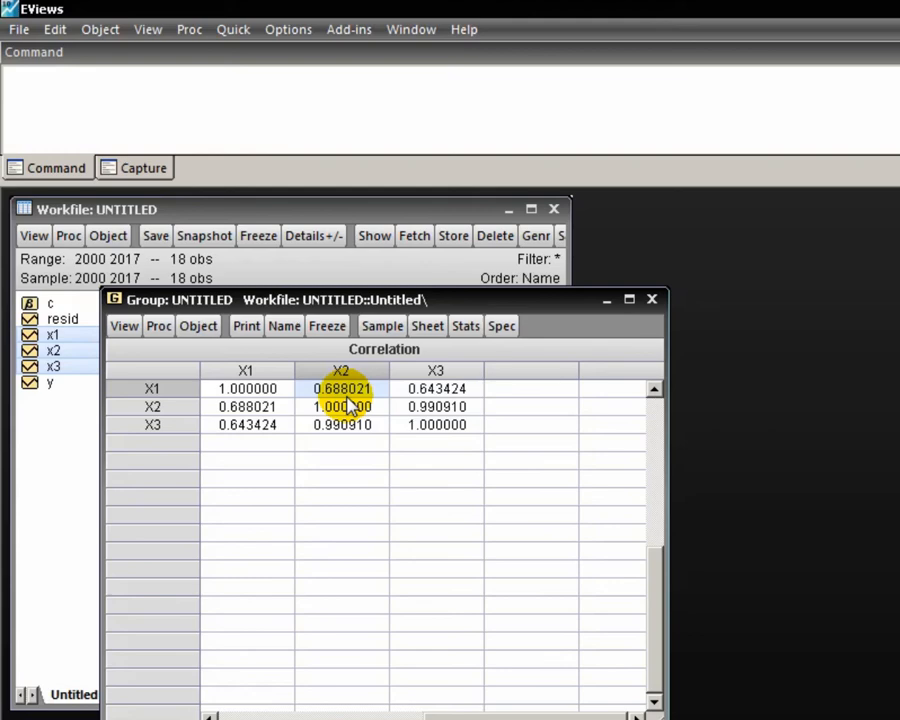
left_click(179, 389)
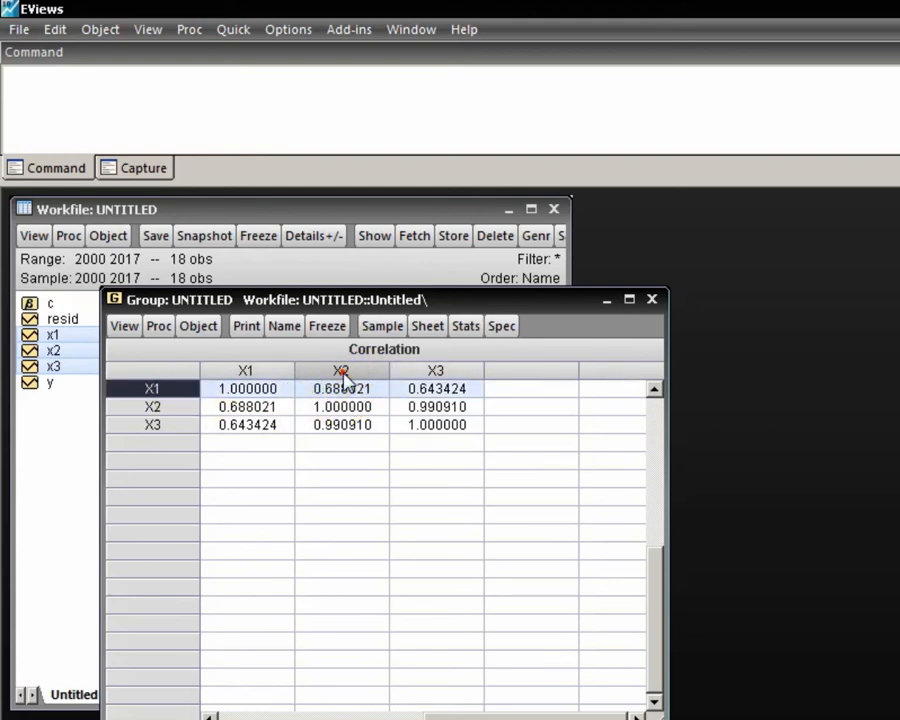
left_click(341, 371)
left_click(344, 387)
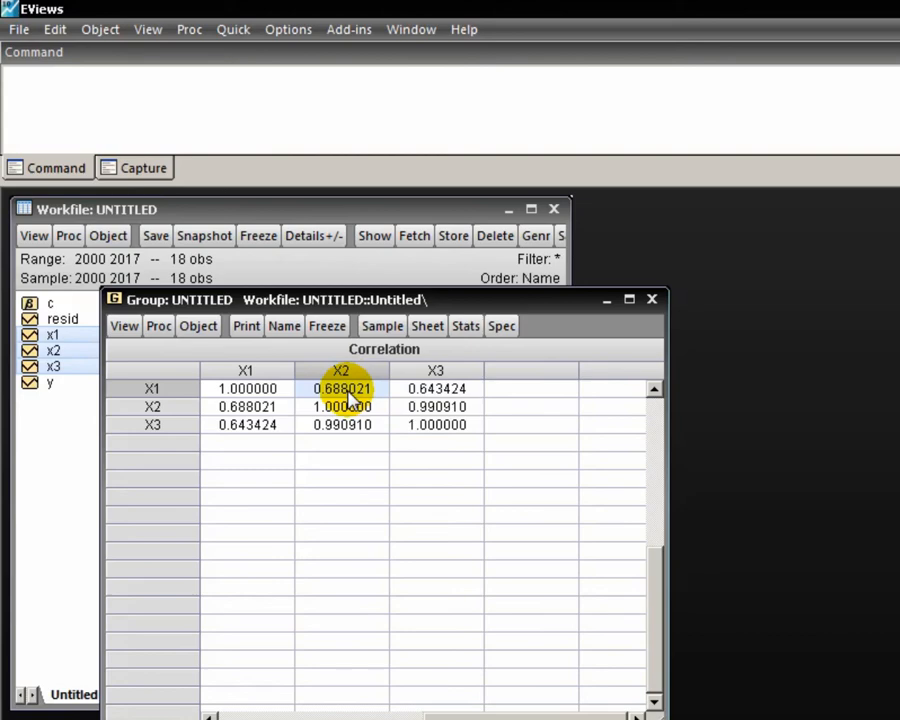
left_click(152, 389)
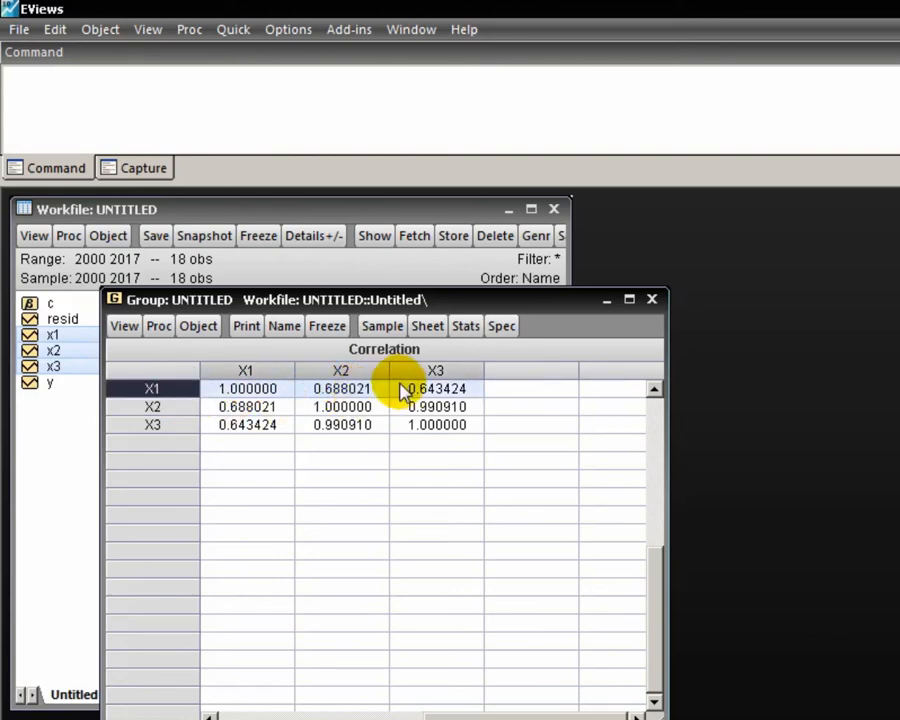
left_click(428, 372)
left_click(465, 394)
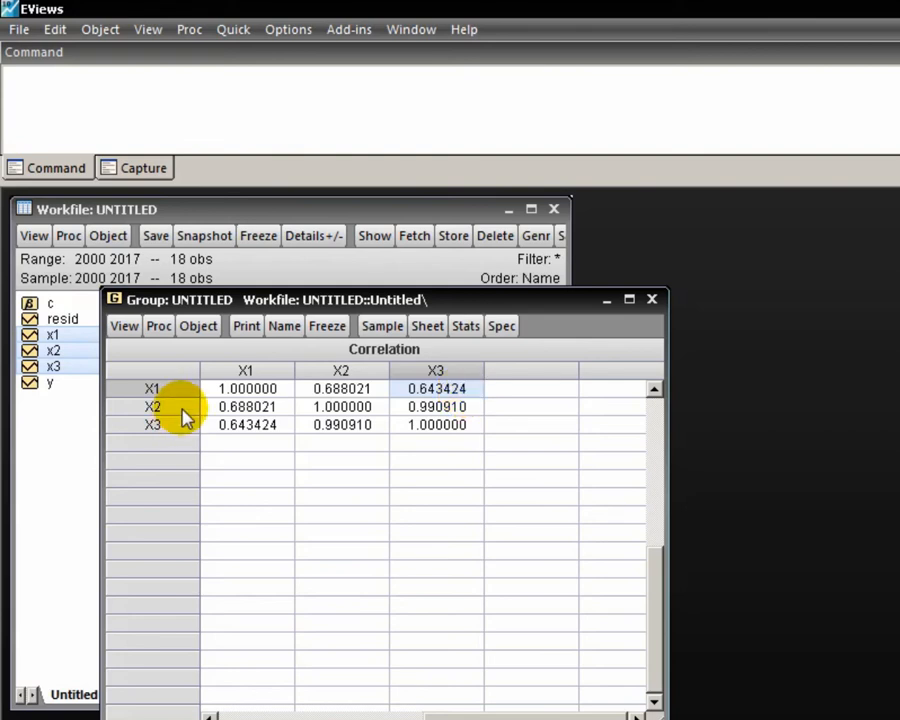
Examine the correlation between X2 and X3 in the correlation matrix.
left_click(458, 406)
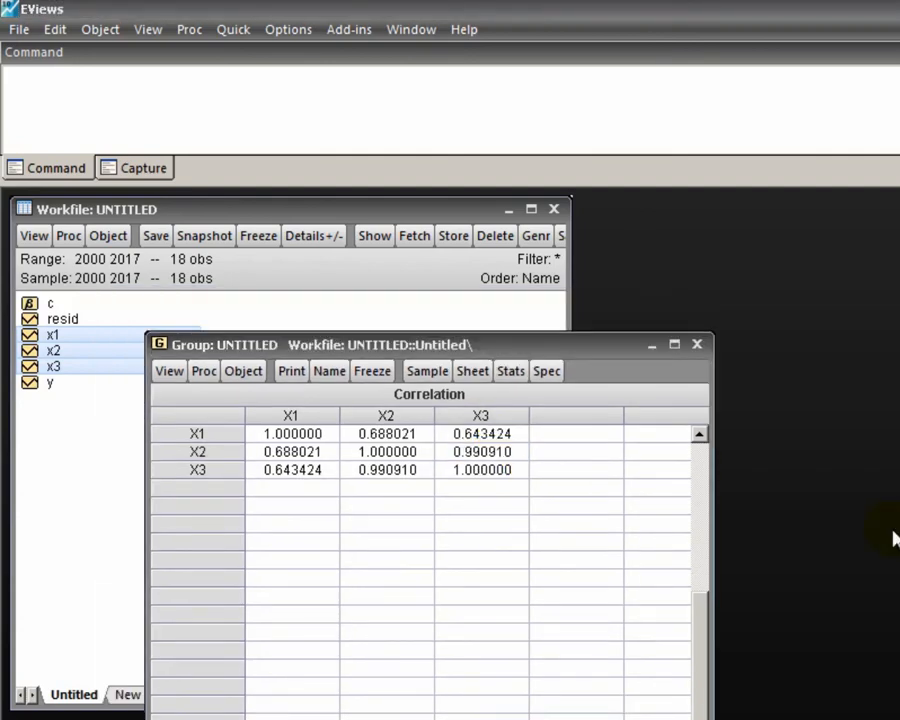
left_click(588, 347)
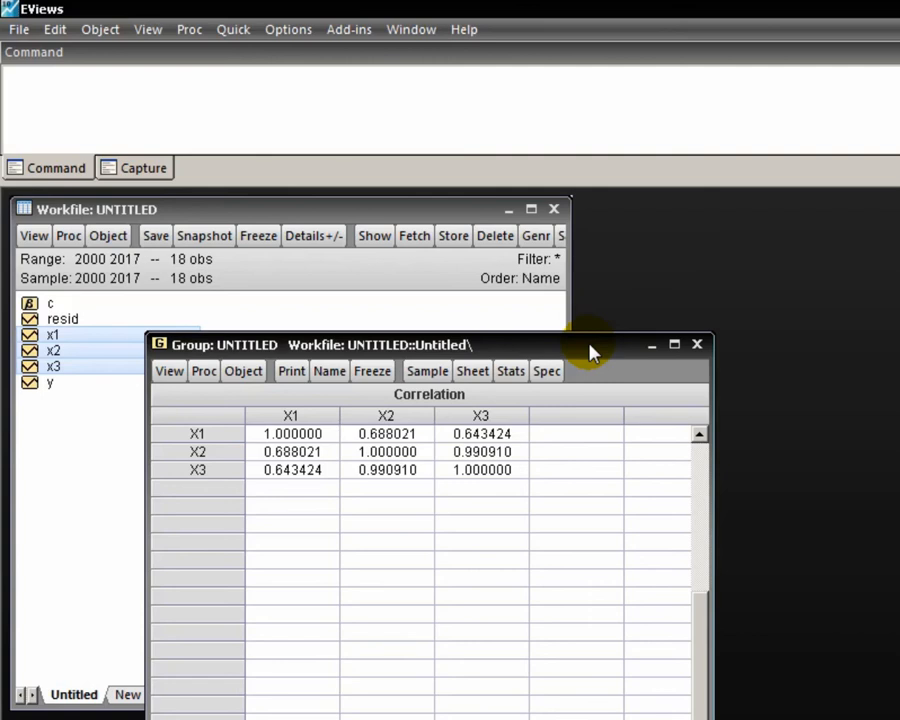
left_click(502, 451)
left_click(198, 451)
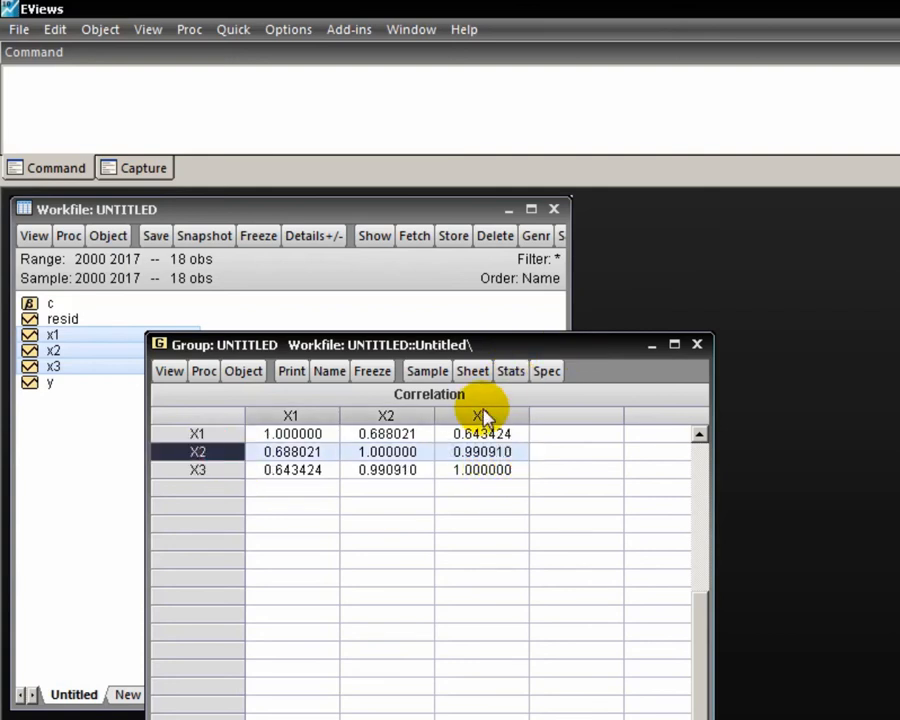
left_click(484, 416)
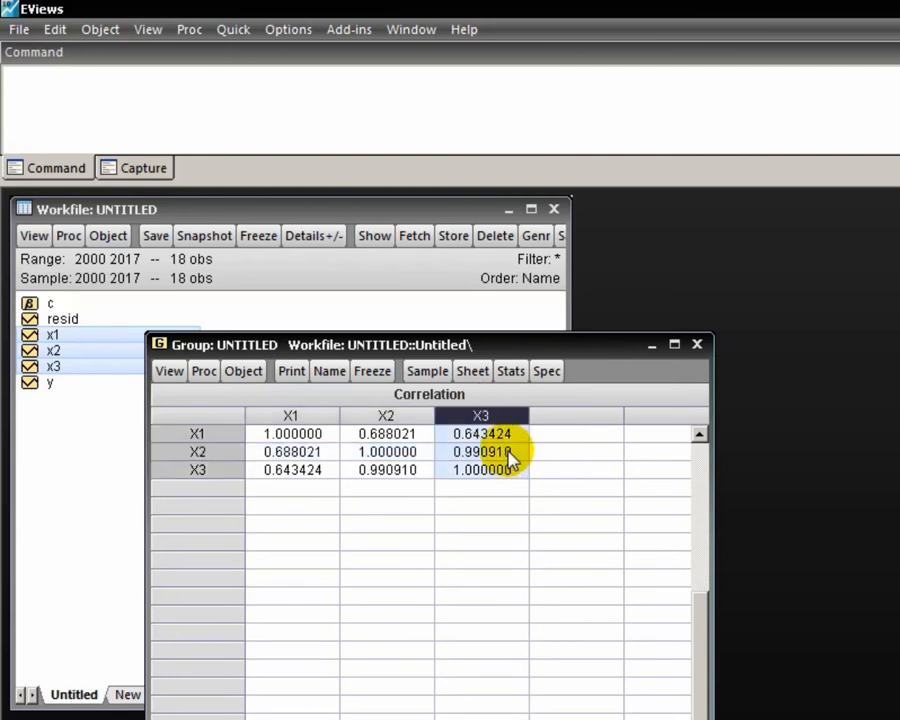
left_click(507, 455)
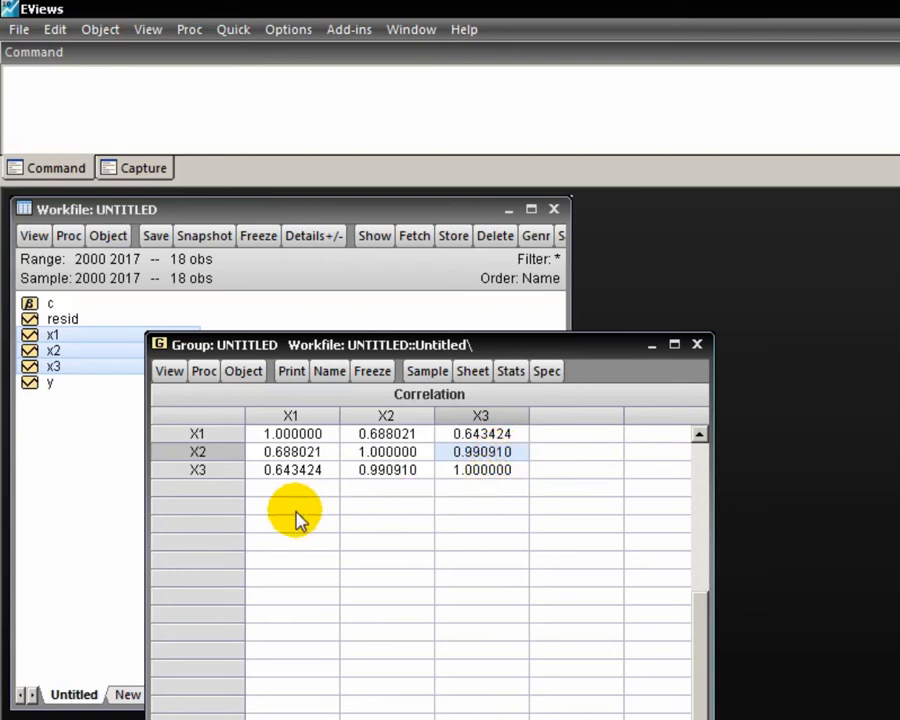
left_click(214, 454)
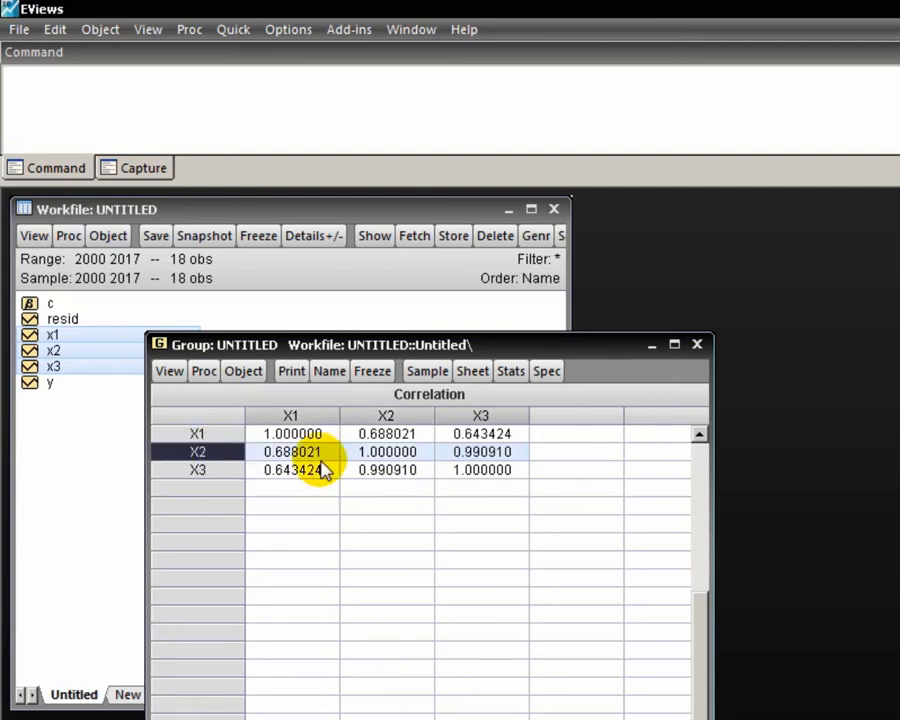
left_click(495, 418)
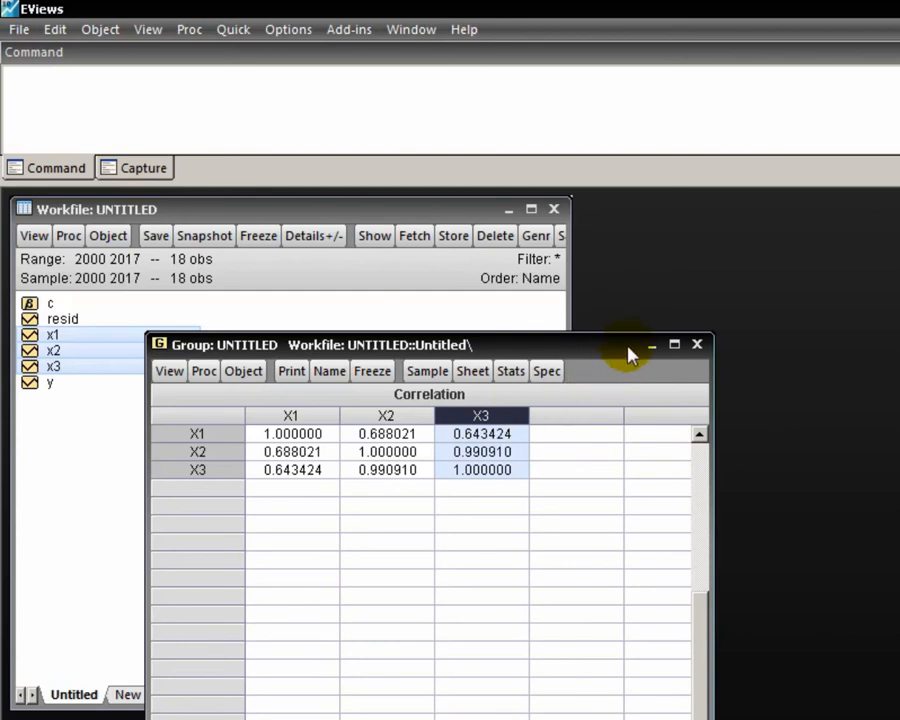
Close the untitled correlation group, deleting it without naming it, and clear the series selection in the workfile.
left_click(697, 345)
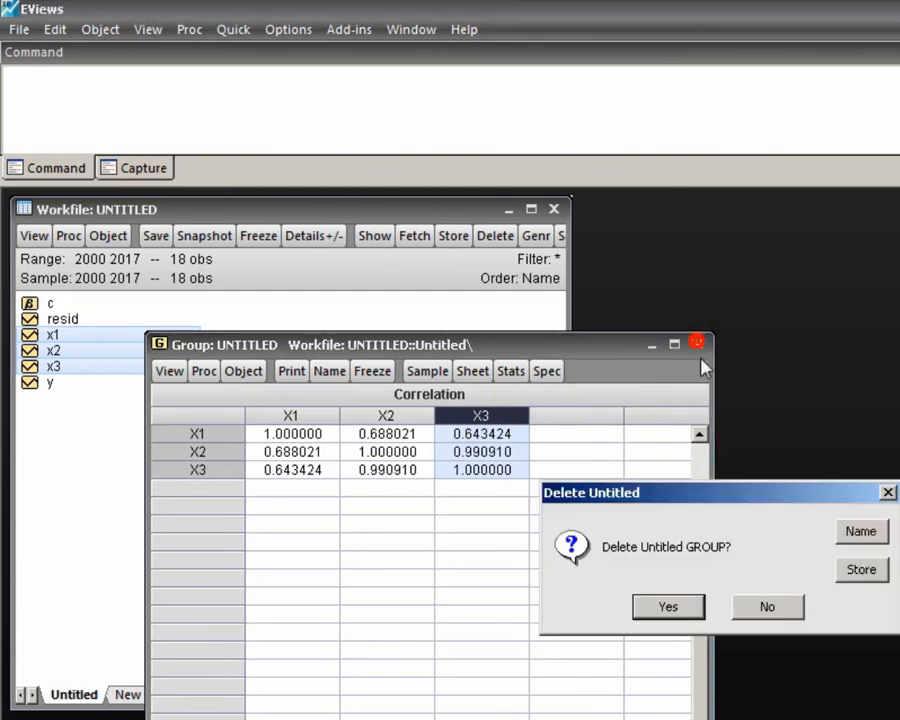
left_click(697, 607)
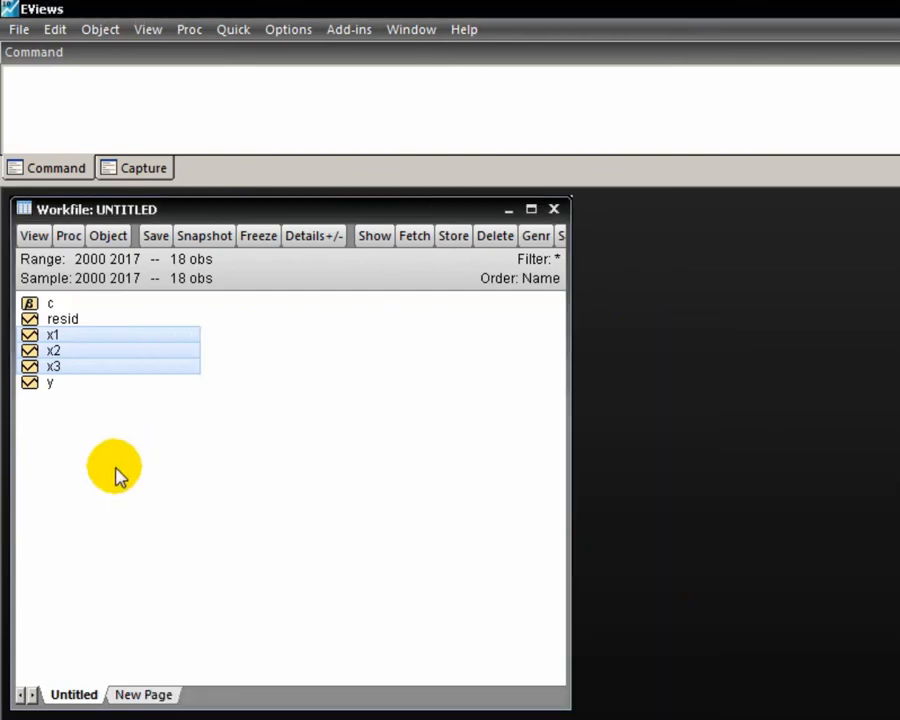
left_click(133, 442)
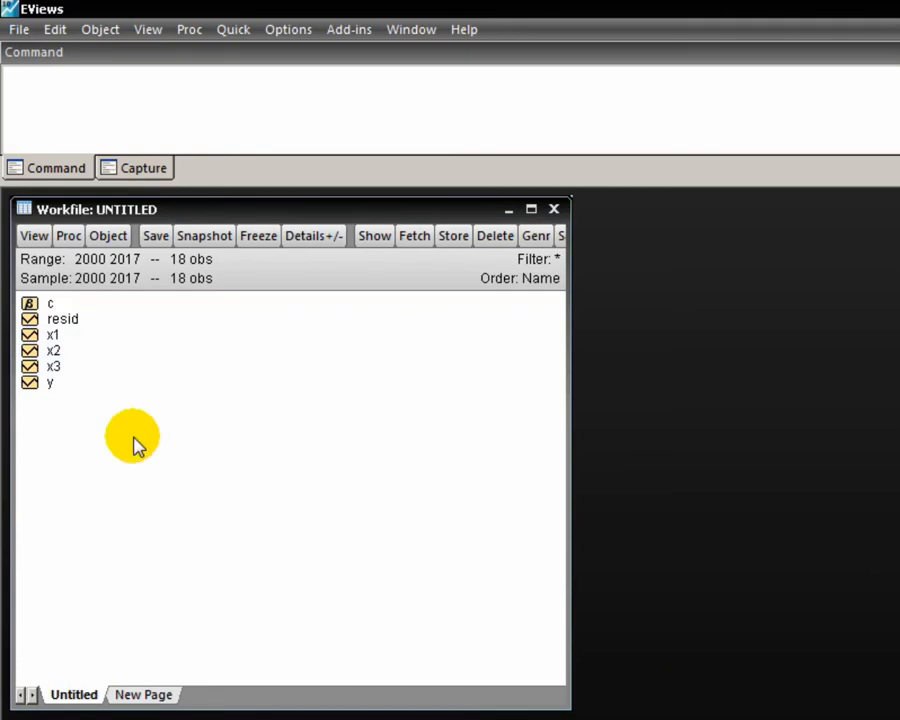
Estimate a least squares equation of y on x1, x2 and the constant c for the sample 2000 2017.
left_click(55, 390)
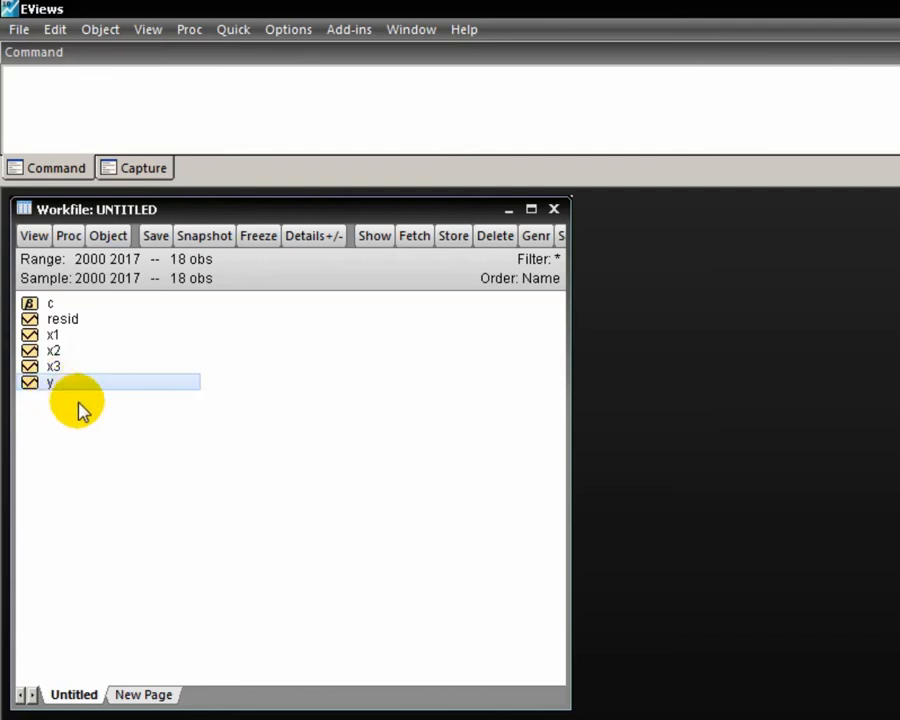
left_click(74, 337, "ctrl")
left_click(84, 350, "ctrl")
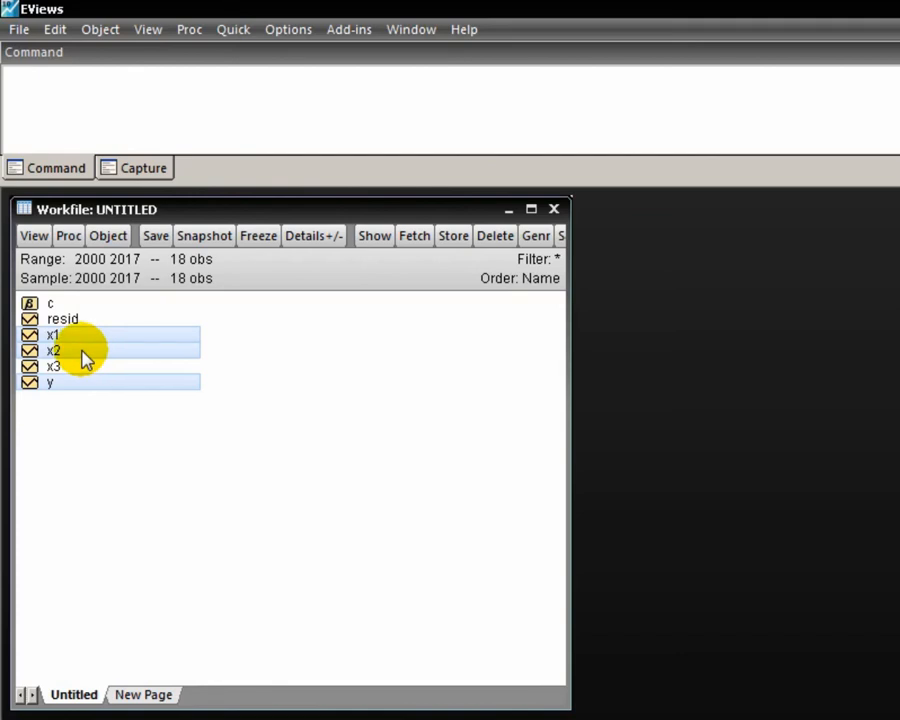
right_click(83, 354)
mouse_move(132, 364)
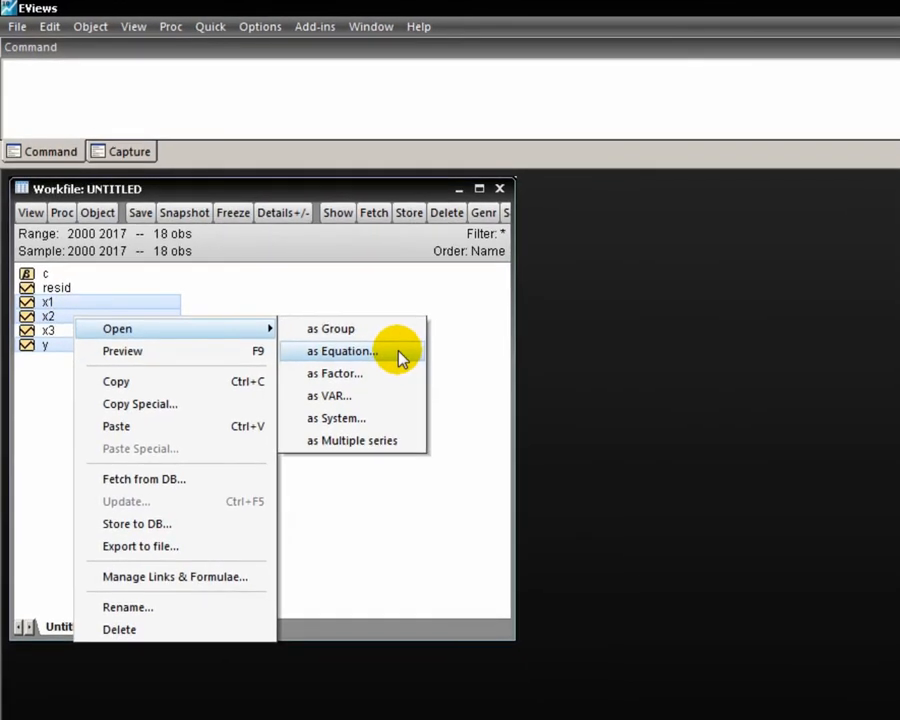
left_click(441, 387)
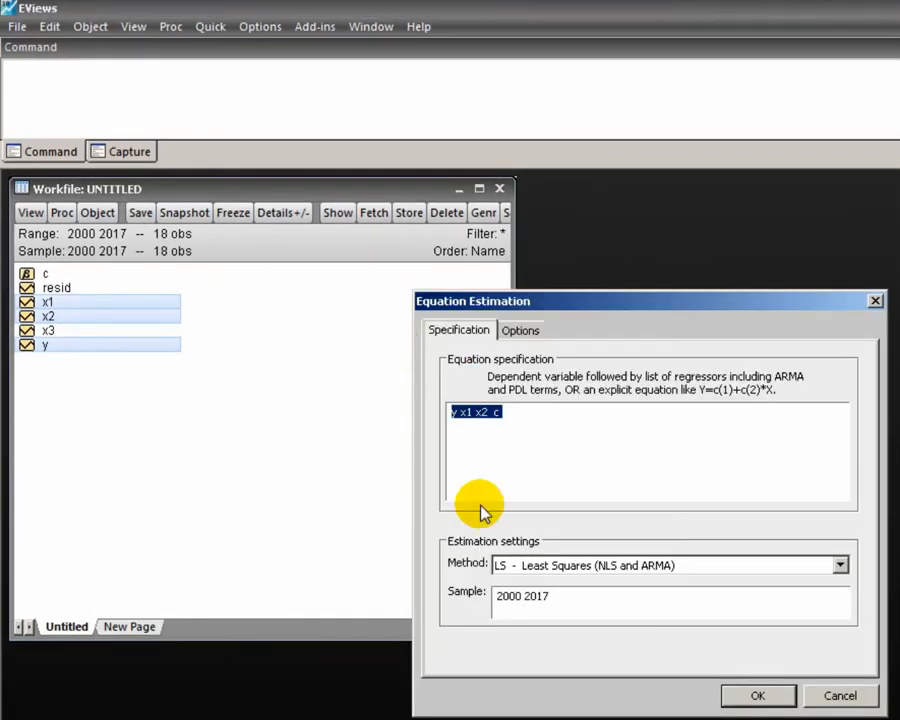
left_click(752, 697)
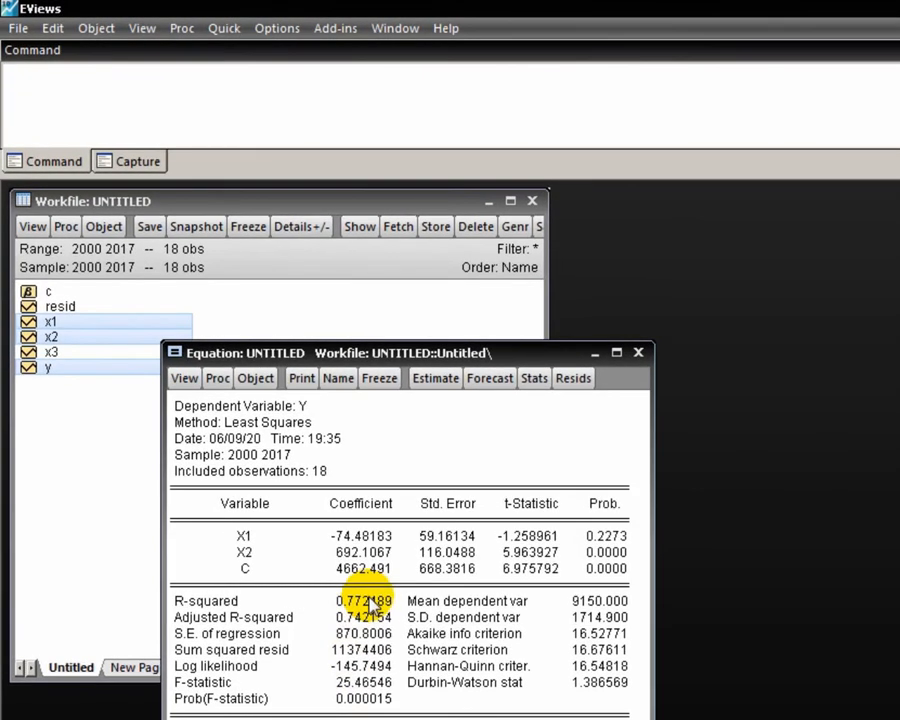
Examine the R-squared, the F-statistic with its probability, and the coefficient probabilities of X1 and X2 in the estimation output.
left_click(371, 602)
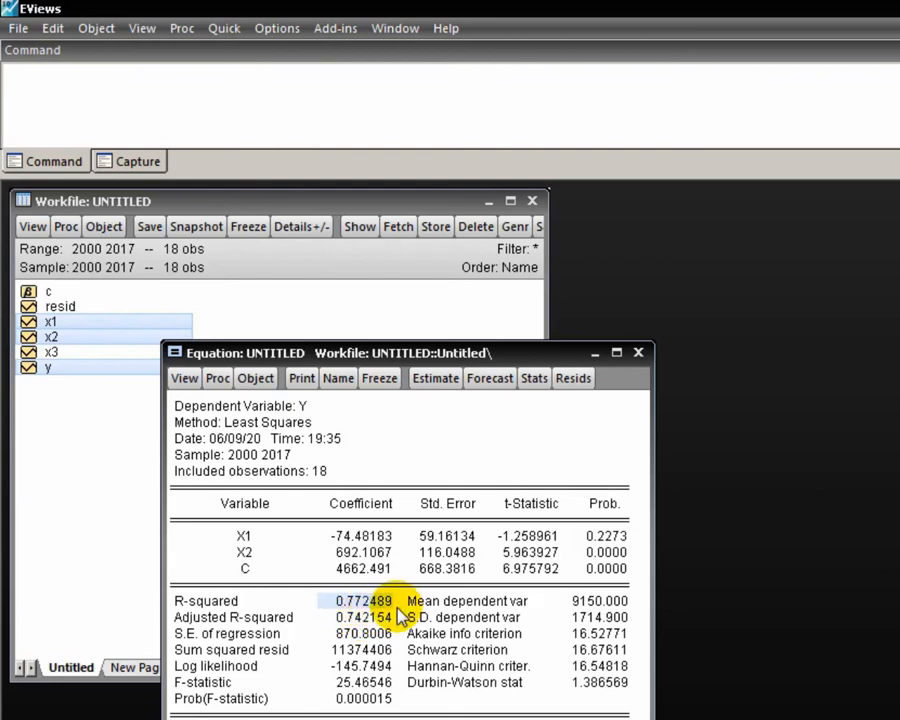
left_click(381, 685)
left_click(375, 700)
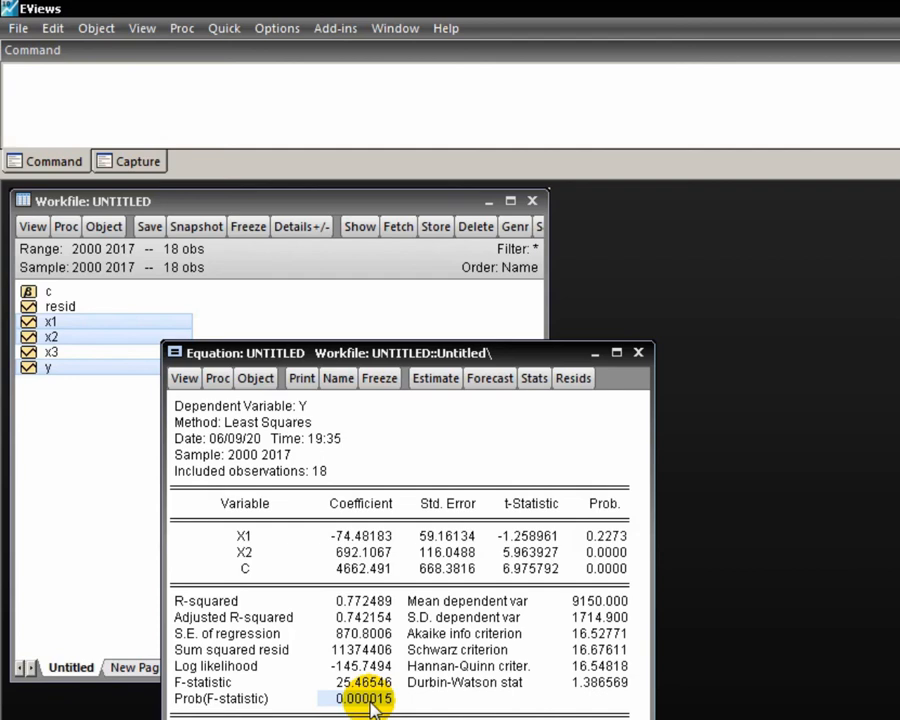
left_click(238, 535)
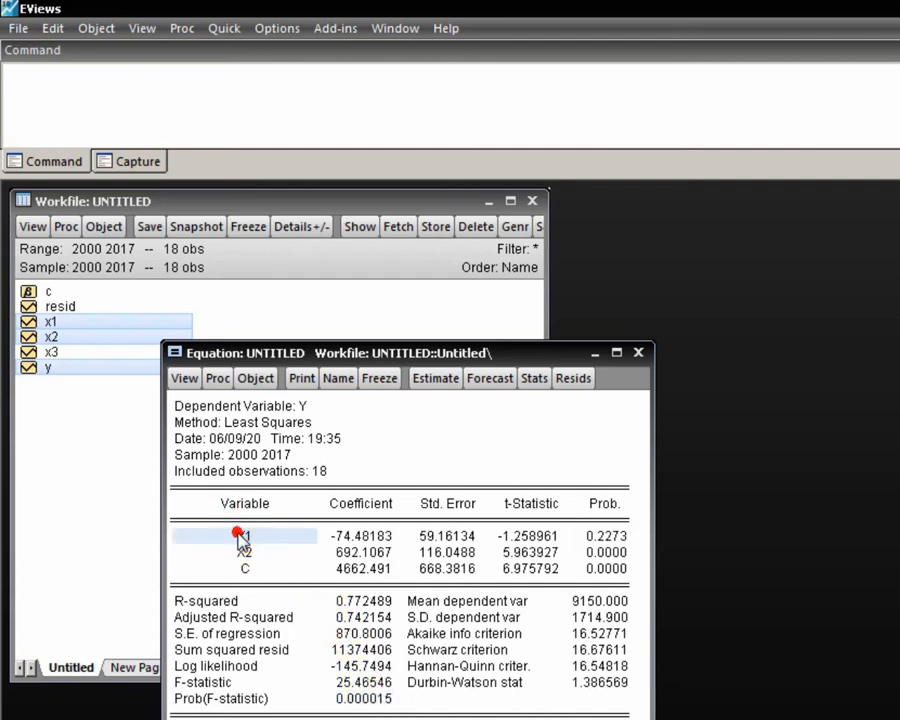
left_click(617, 541)
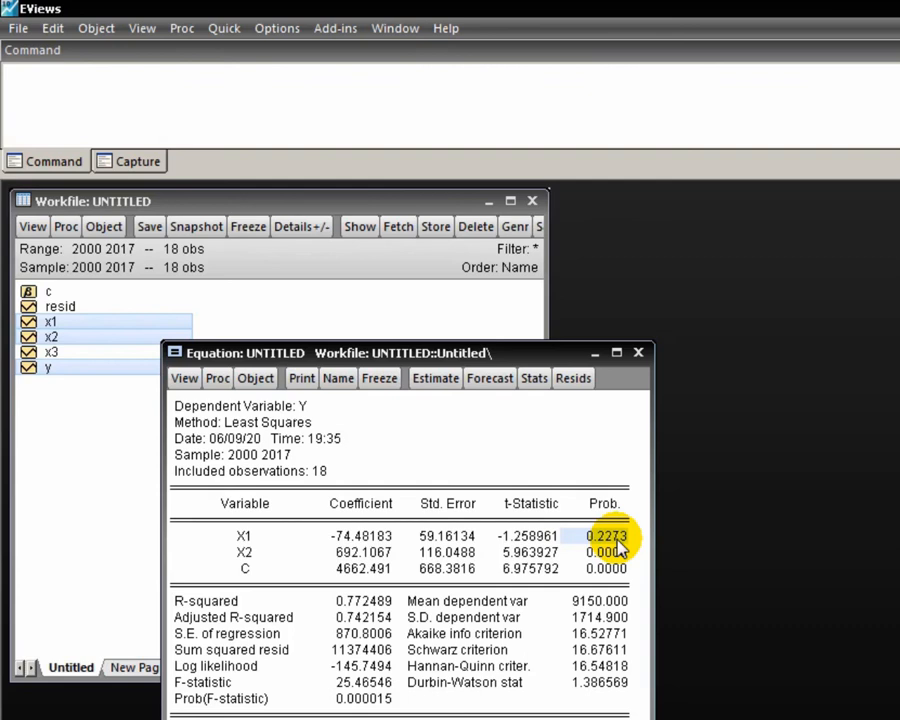
left_click(266, 552)
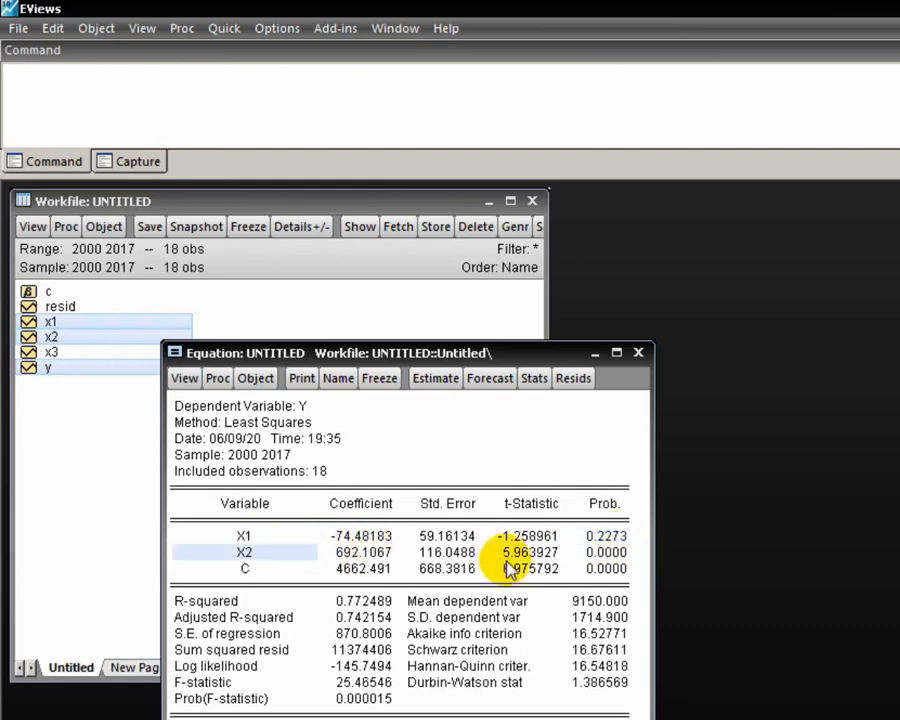
left_click(603, 553)
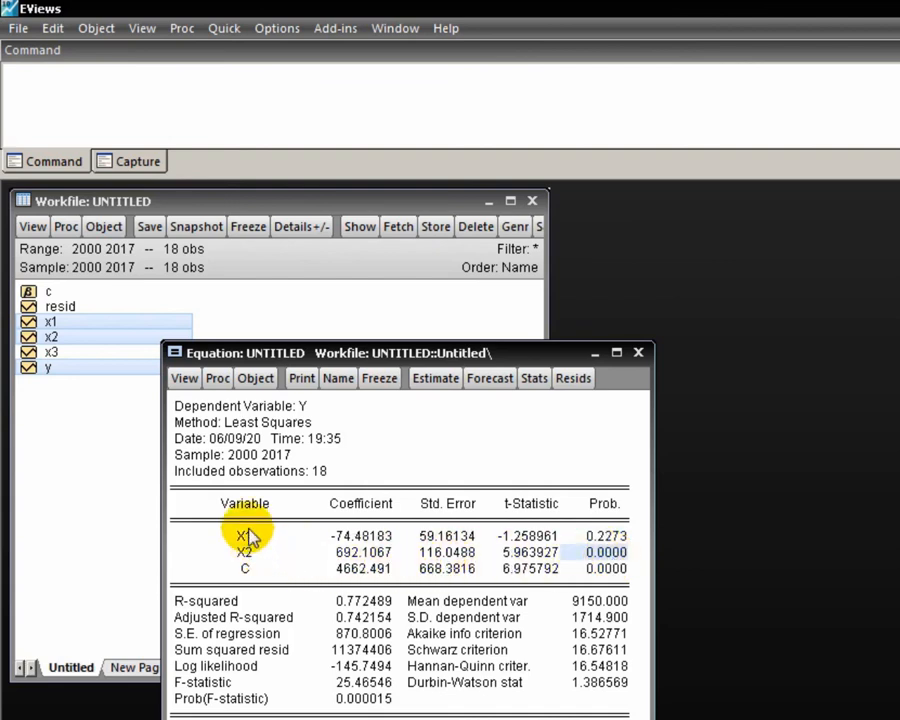
Run the Variance Inflation Factors coefficient diagnostic on the equation of Y on X1 and X2.
left_click(186, 384)
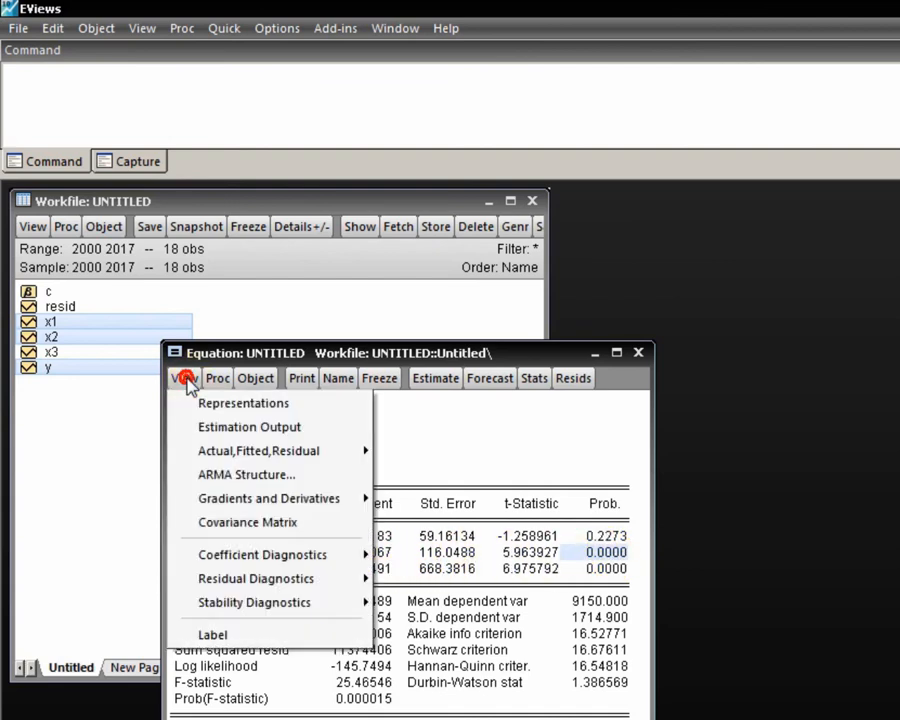
mouse_move(268, 562)
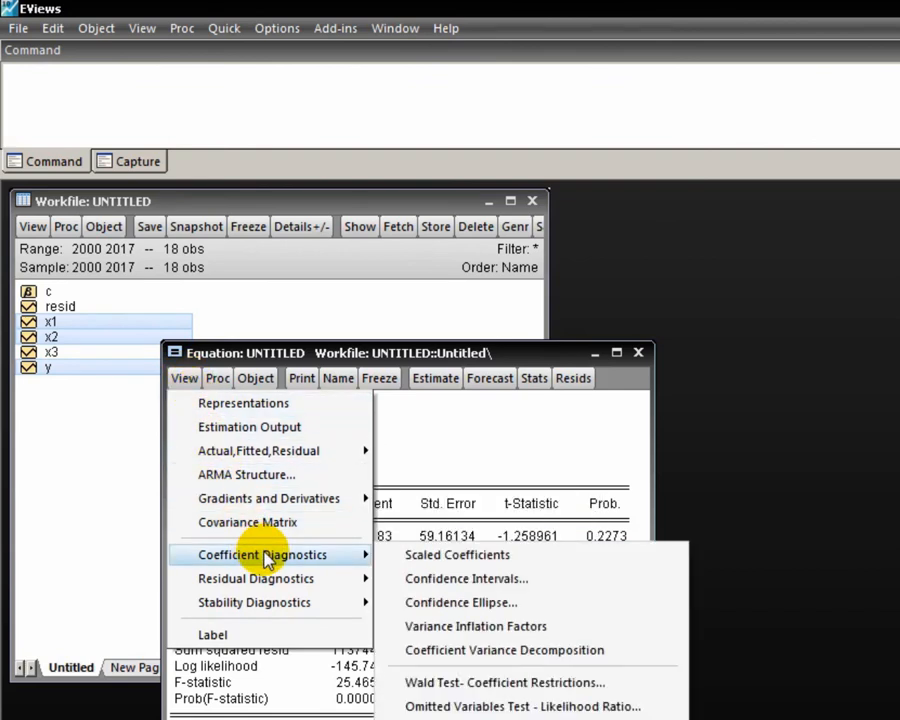
left_click(574, 630)
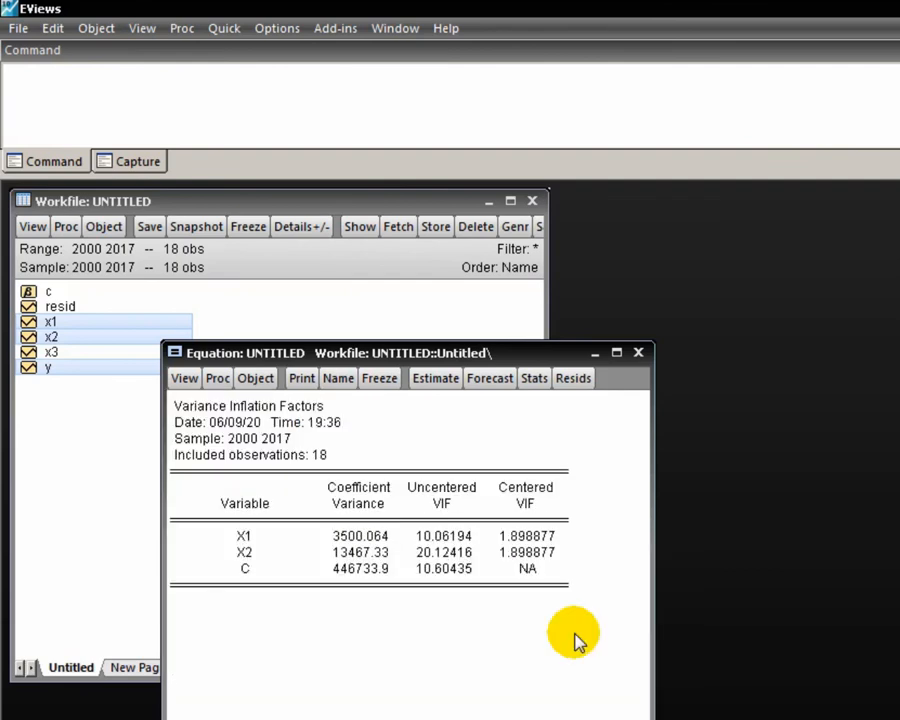
Examine the centered VIFs of X1 and X2 in the variance inflation factors table.
left_click(242, 538)
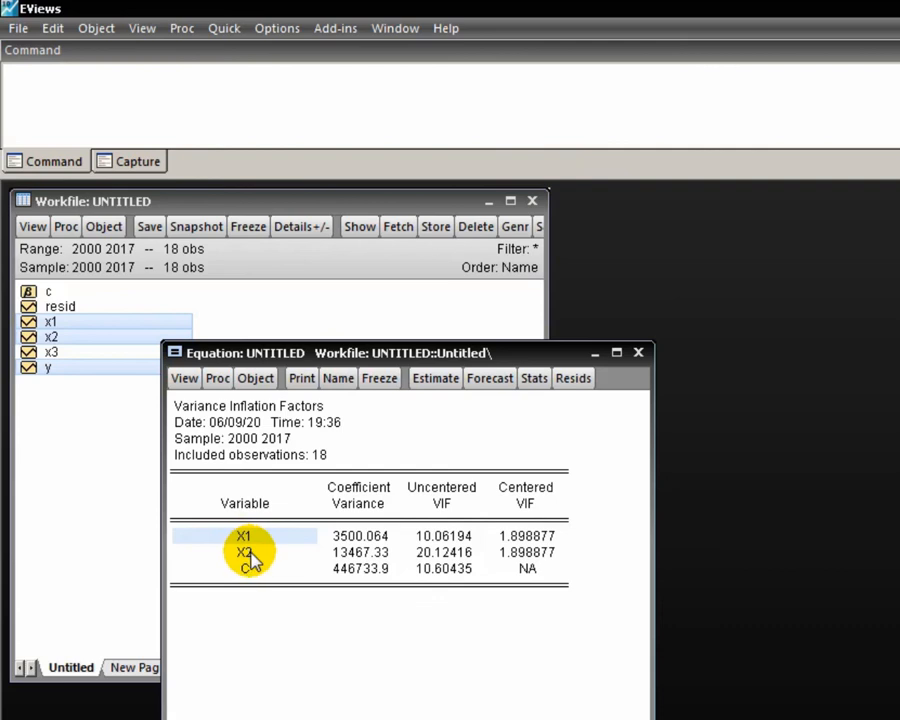
left_click(245, 552)
left_click(547, 538)
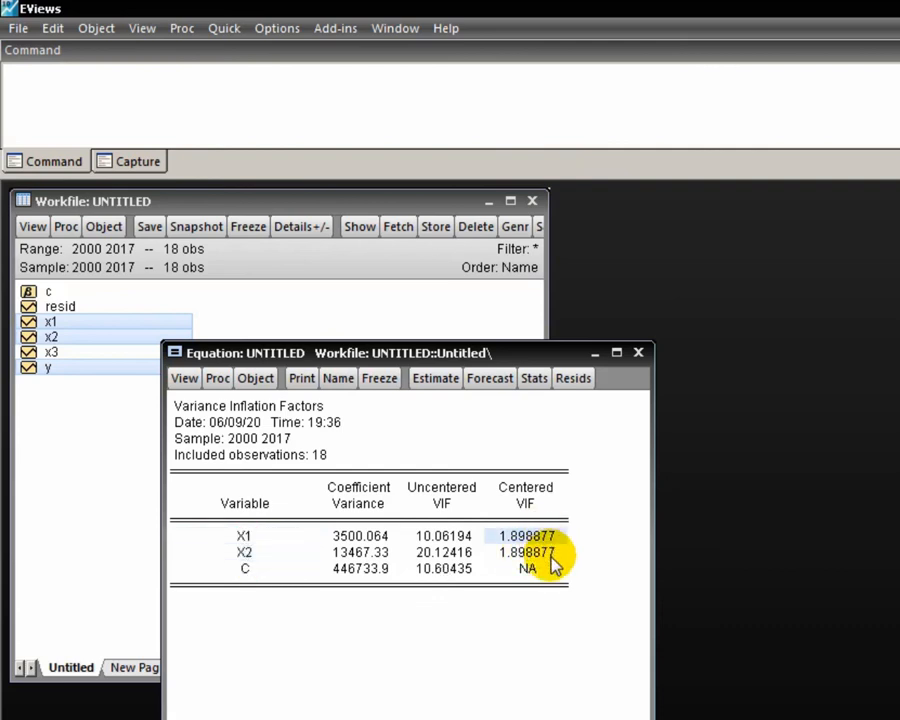
left_click(549, 556)
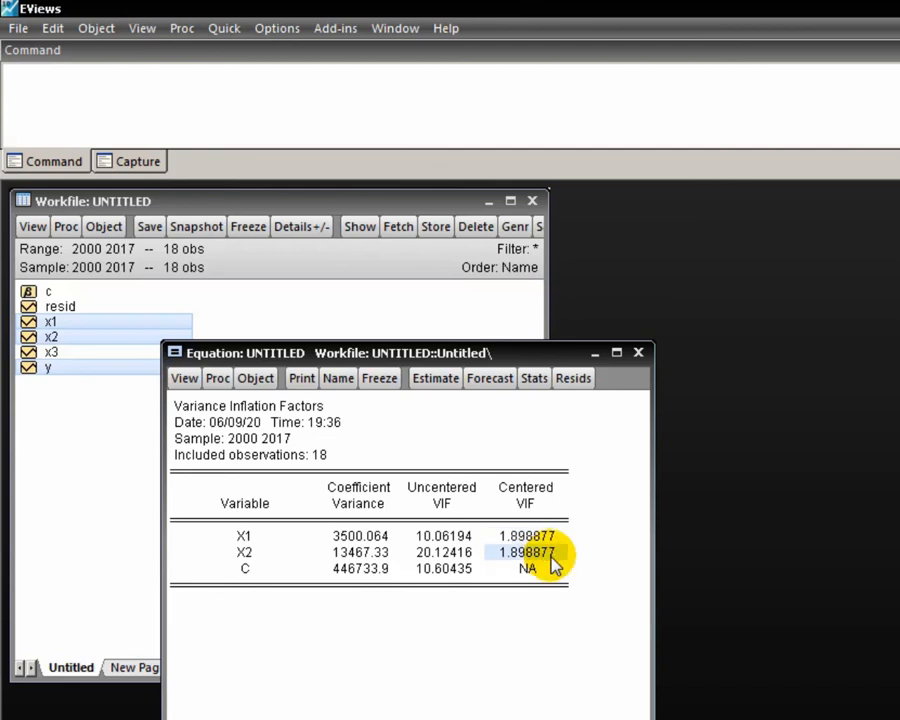
Close the untitled equation of Y on X1 and X2, deleting it without naming it, and clear the series selection.
left_click(637, 354)
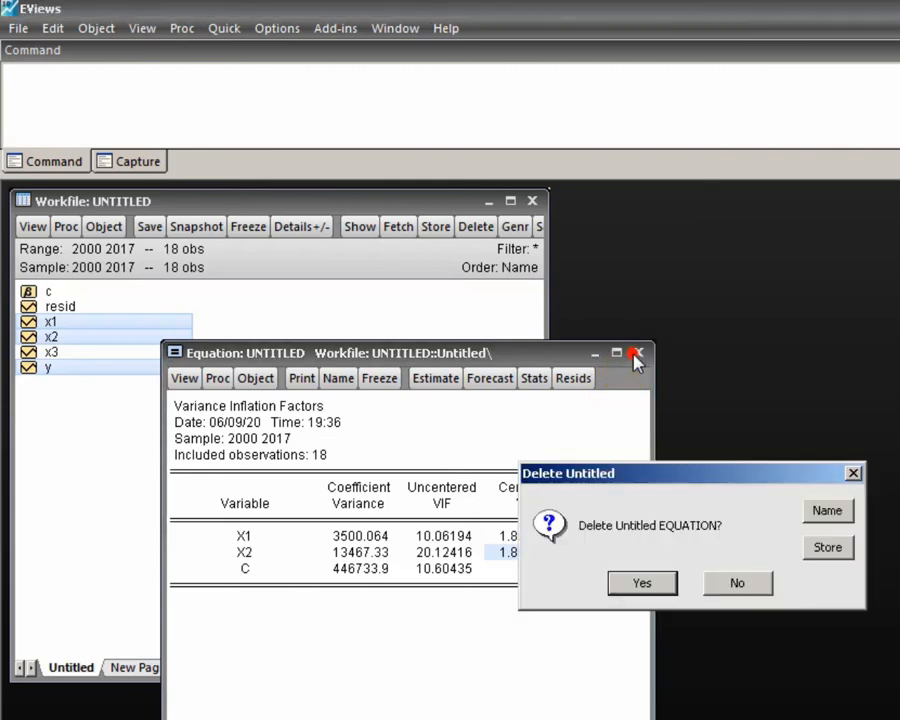
left_click(655, 581)
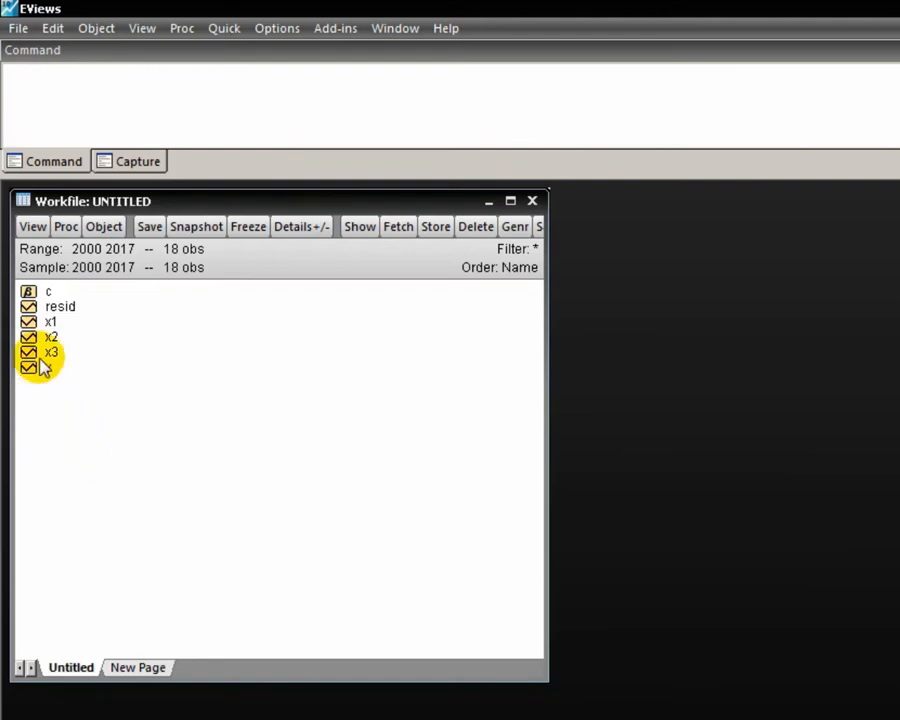
Generate the Correlations group statistics for the series x1 and x2.
left_click(60, 322)
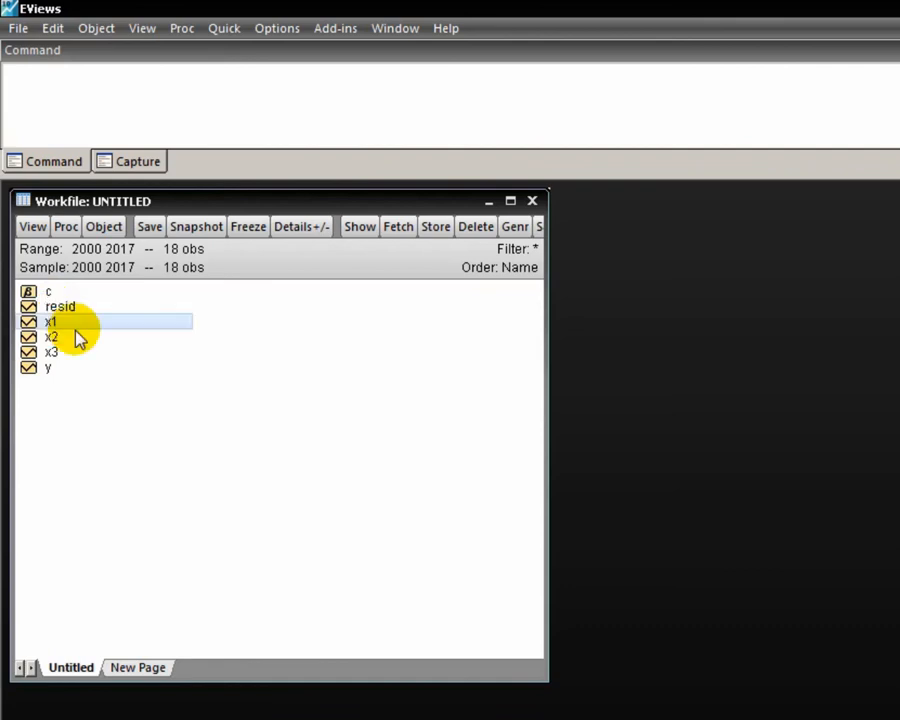
left_click(80, 337, "ctrl")
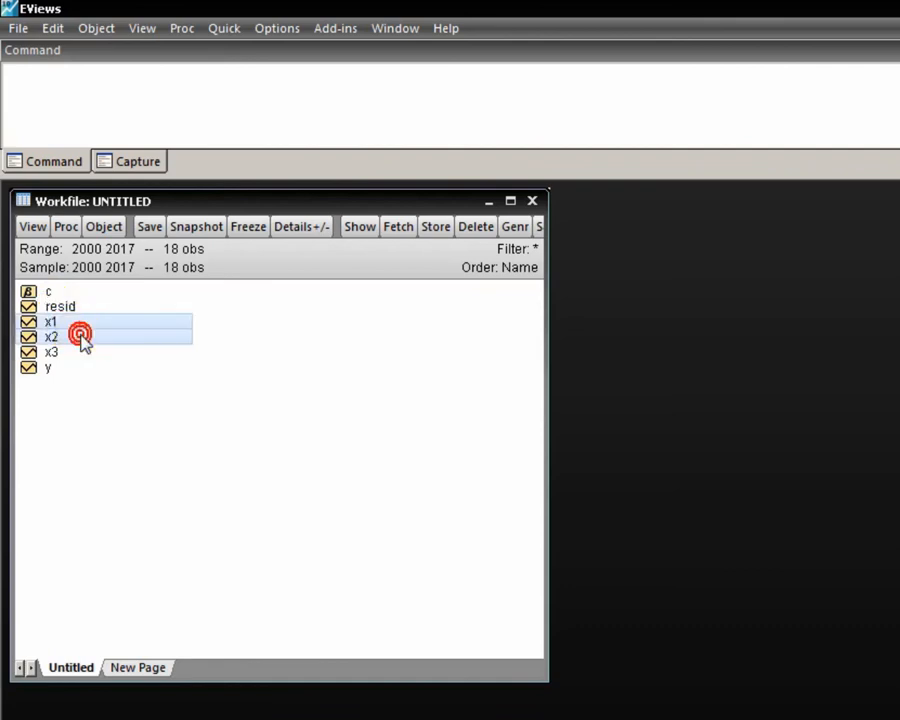
left_click(227, 32)
mouse_move(315, 204)
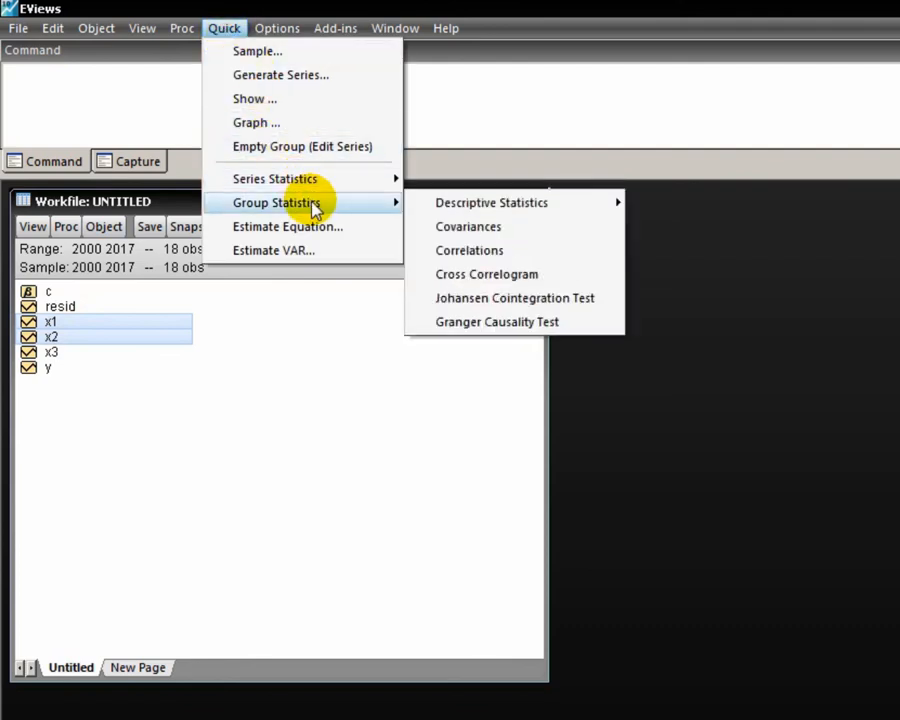
mouse_move(545, 256)
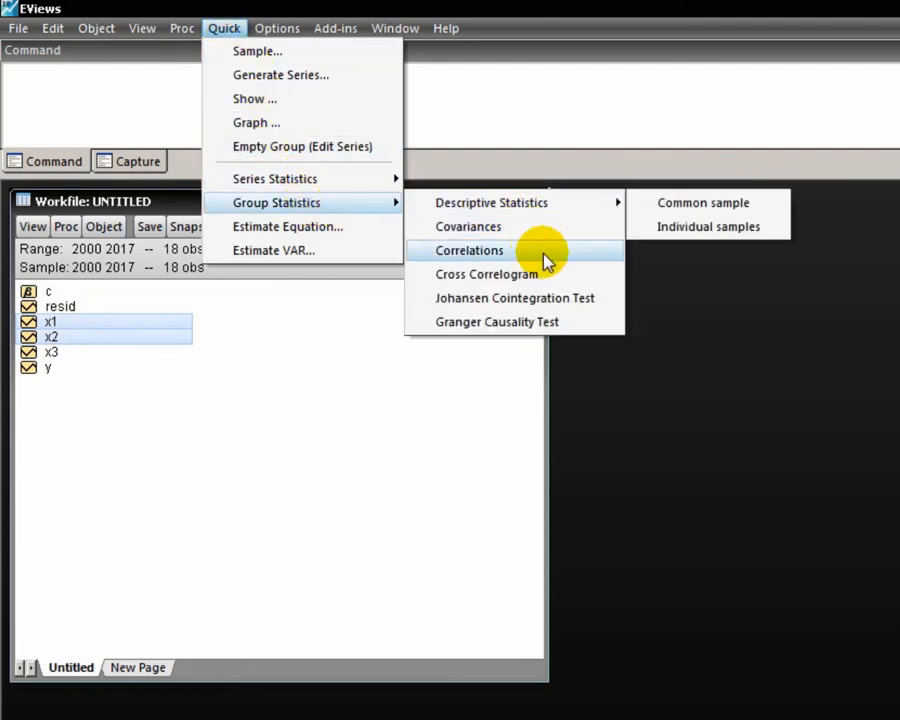
left_click(548, 258)
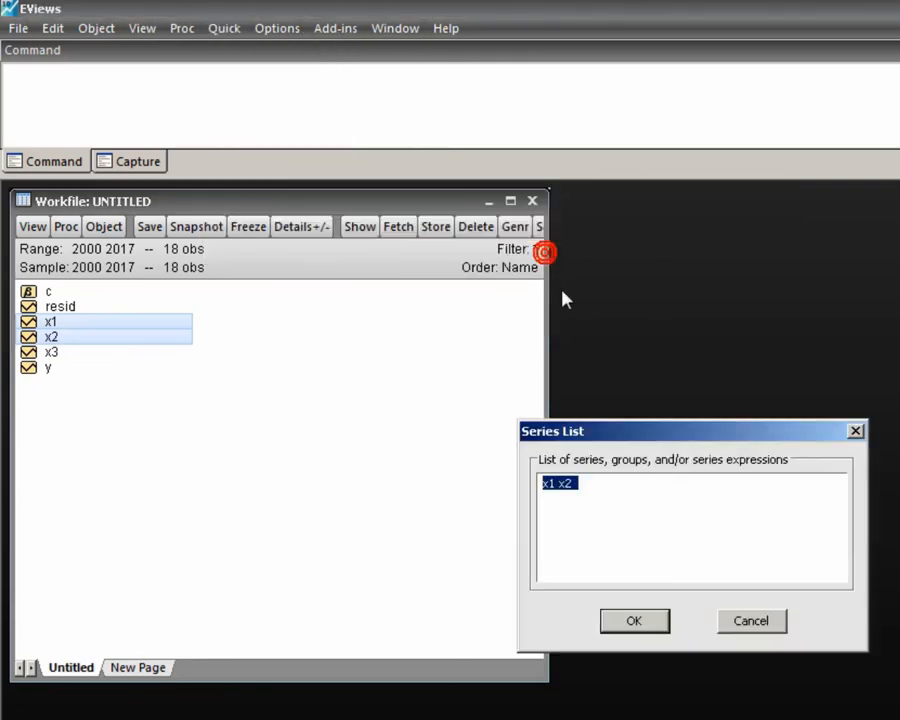
left_click(650, 628)
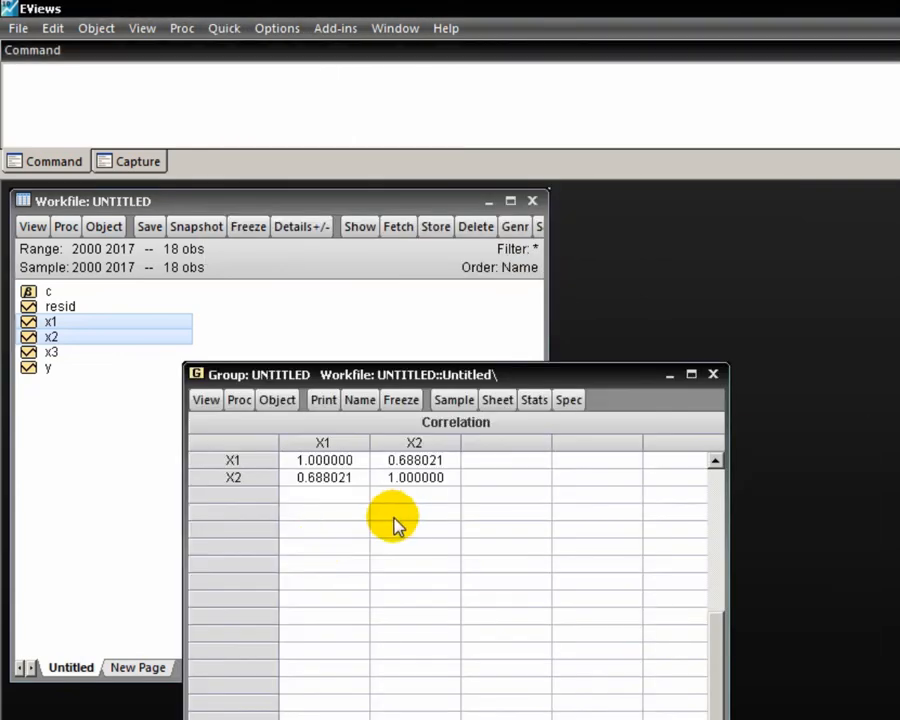
Examine the correlation between X1 and X2 in the two-series correlation matrix.
left_click(259, 463)
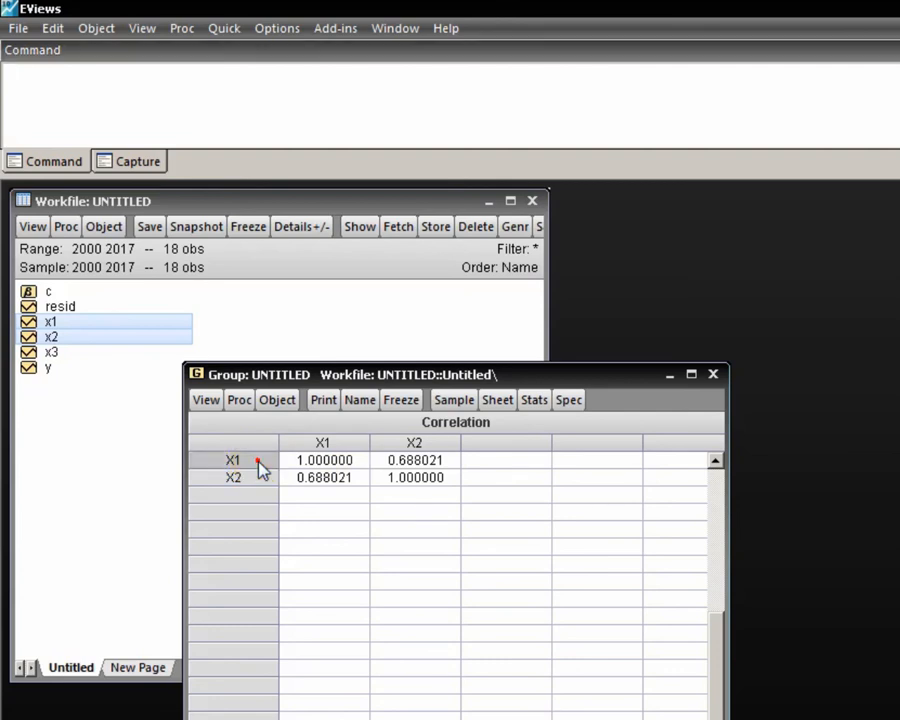
left_click(428, 462)
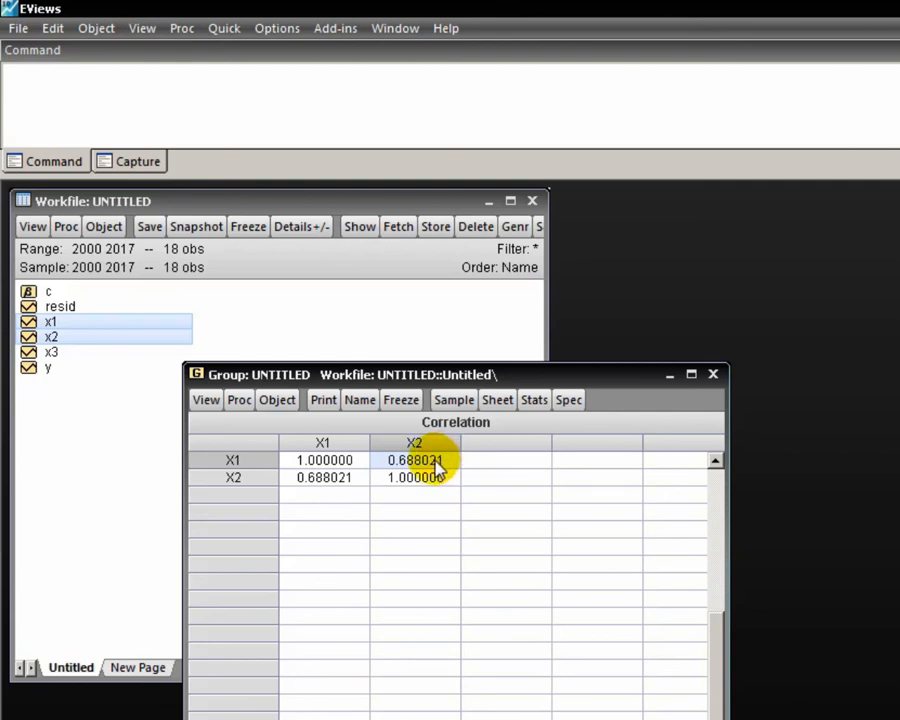
left_click(245, 460)
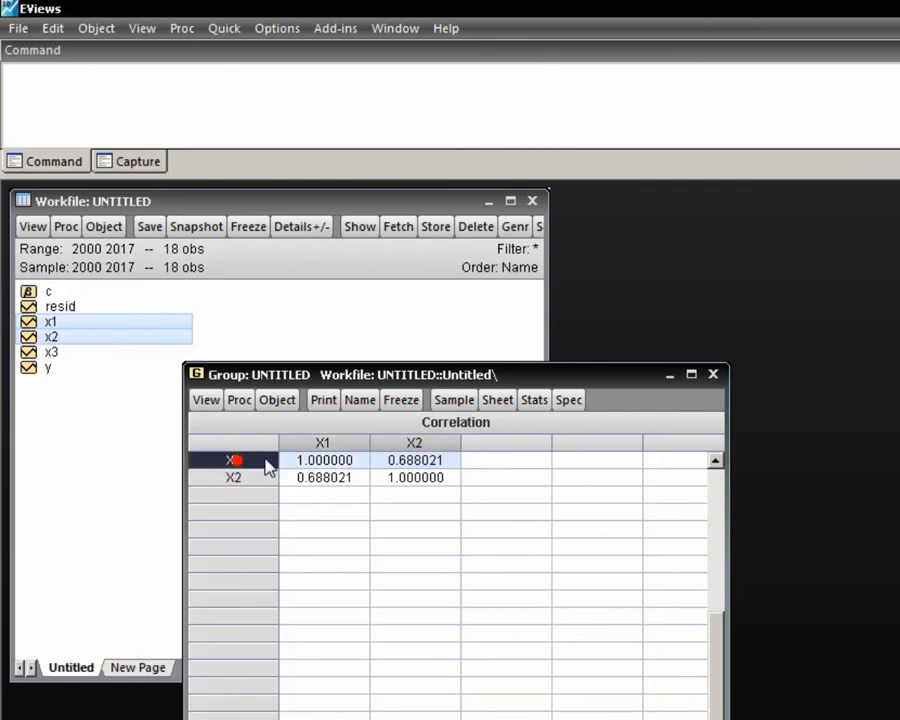
left_click(413, 442)
left_click(424, 465)
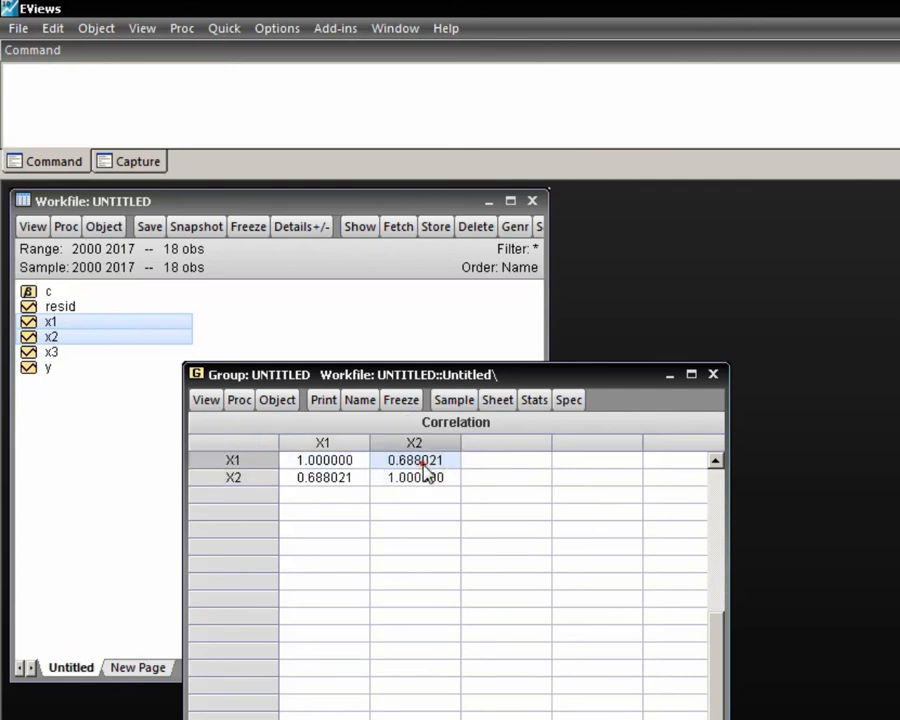